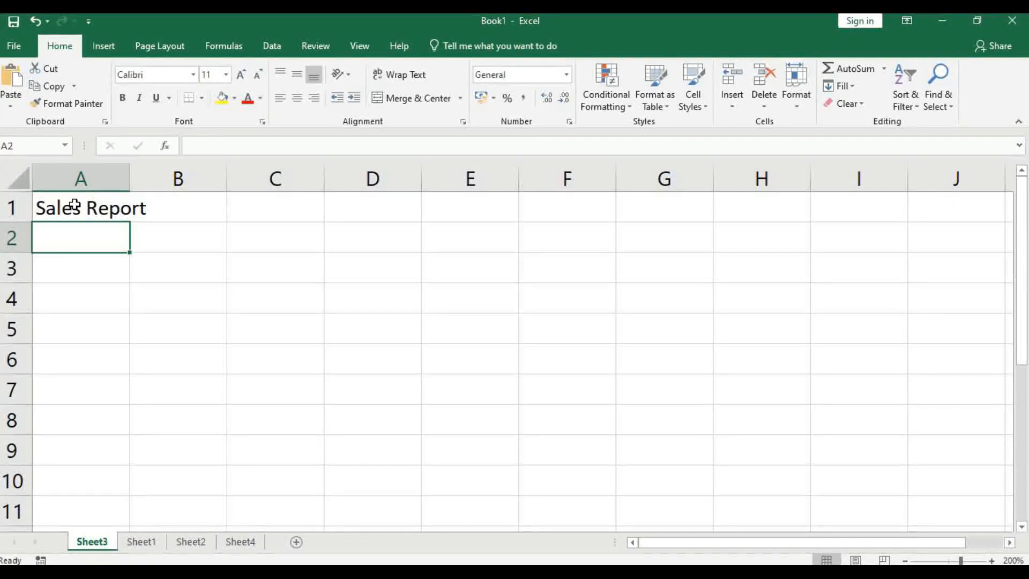
Enter 100 in cell B1 and the date 6/1/2025 in cell C1
{"action": "left_click", "coordinate": [179, 206]}
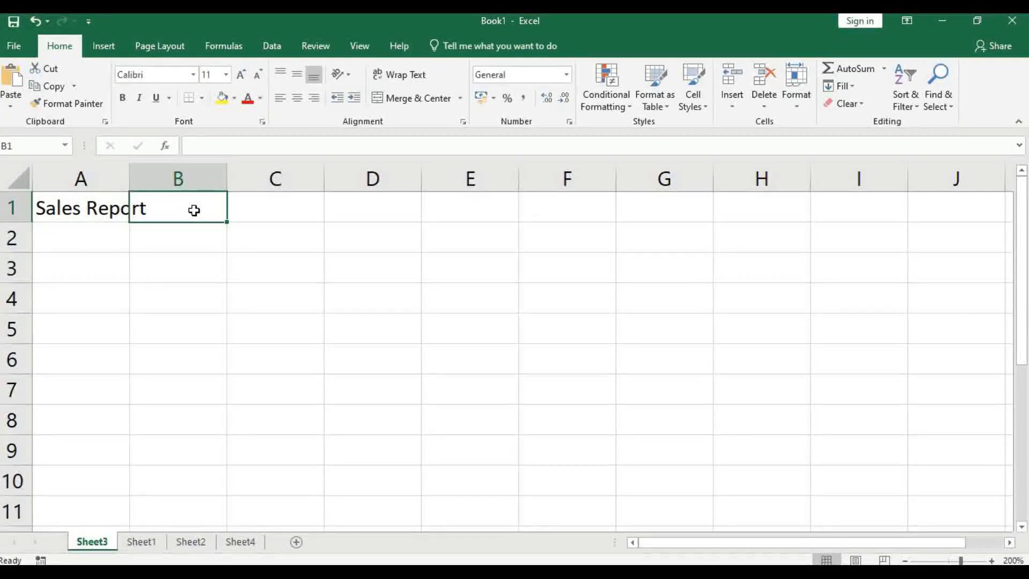
{"action": "type", "text": "100"}
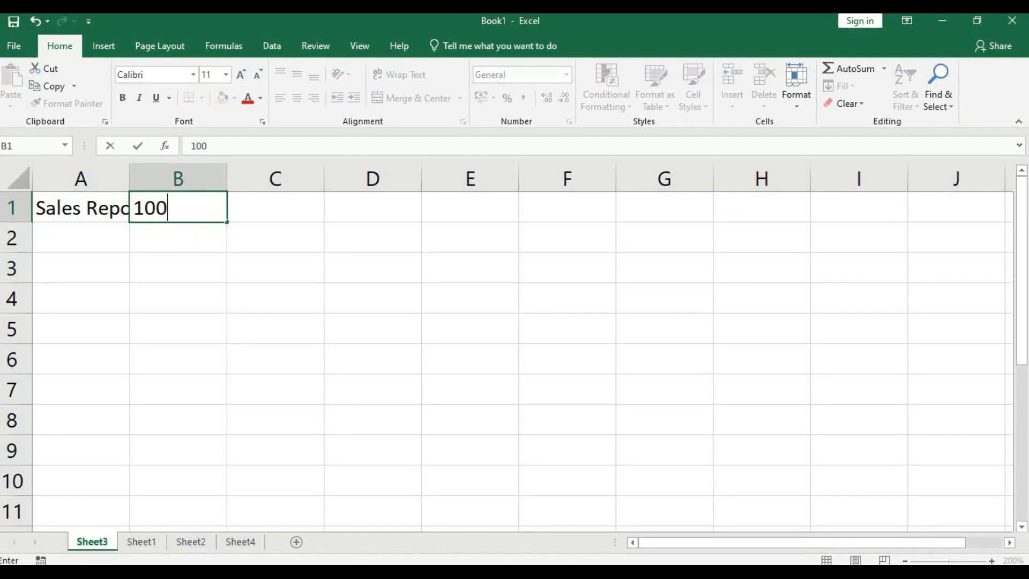
{"action": "key", "text": "Tab"}
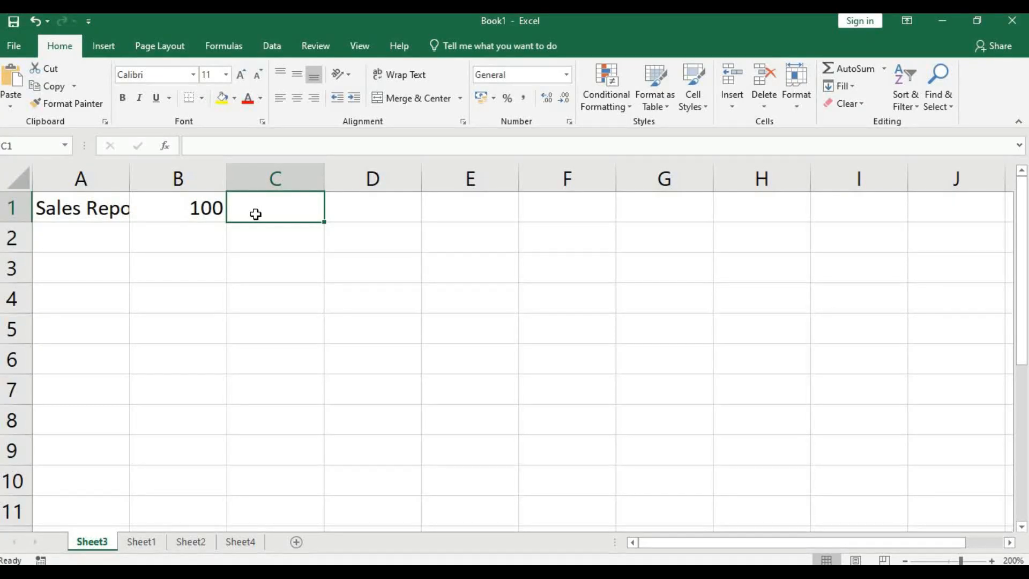
{"action": "type", "text": "6/1/2025"}
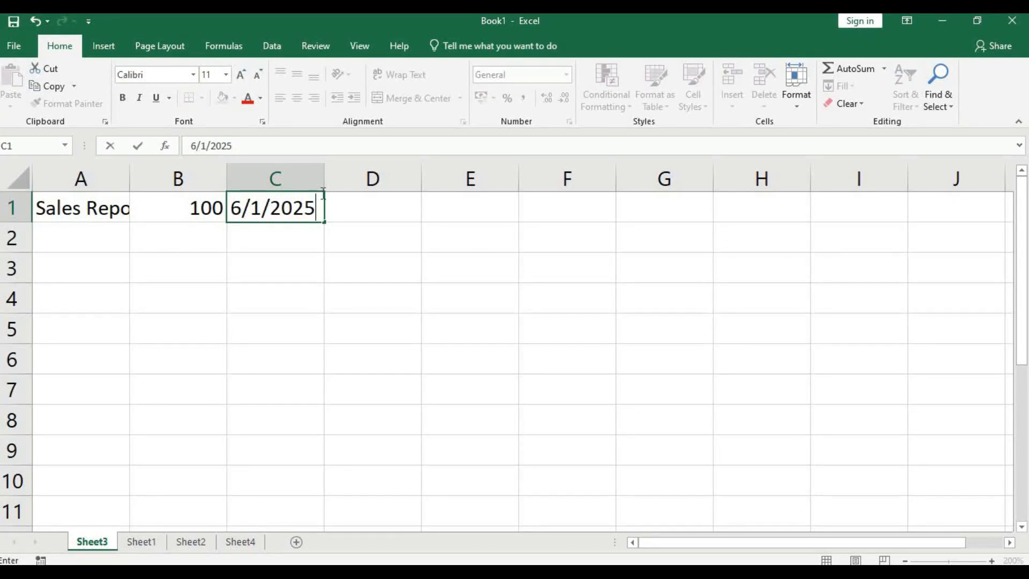
{"action": "key", "text": "Return"}
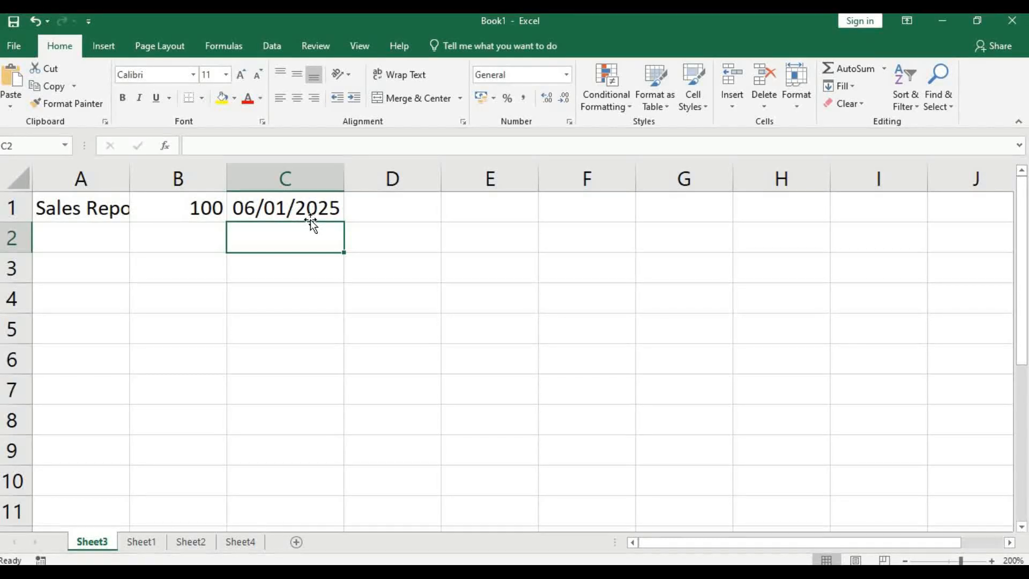
Widen column A to fit the Sales Report text and AutoFit column C to its date
{"action": "left_click", "coordinate": [214, 210]}
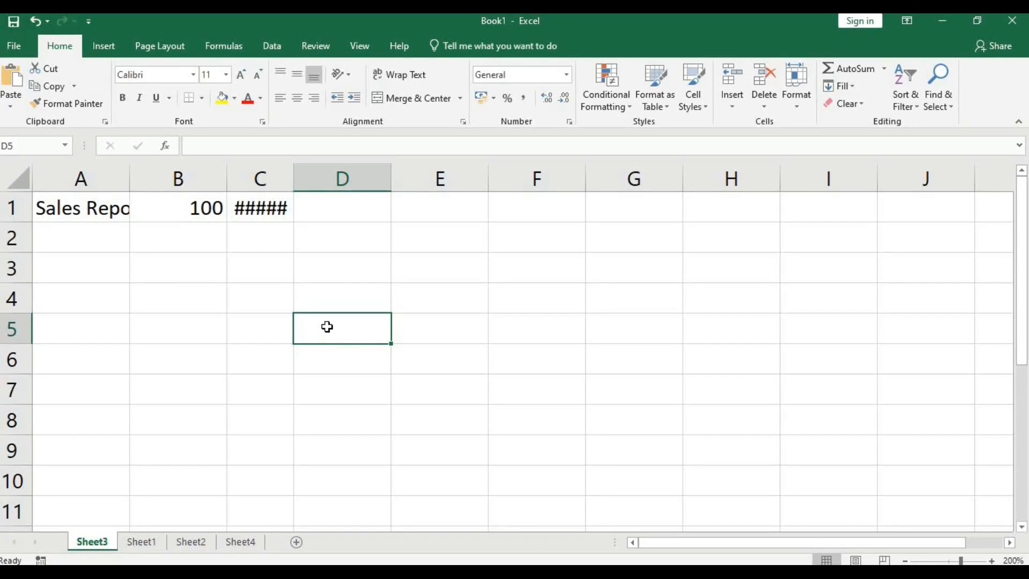
{"action": "key", "text": "ctrl+Home"}
{"action": "mouse_move", "coordinate": [250, 210]}
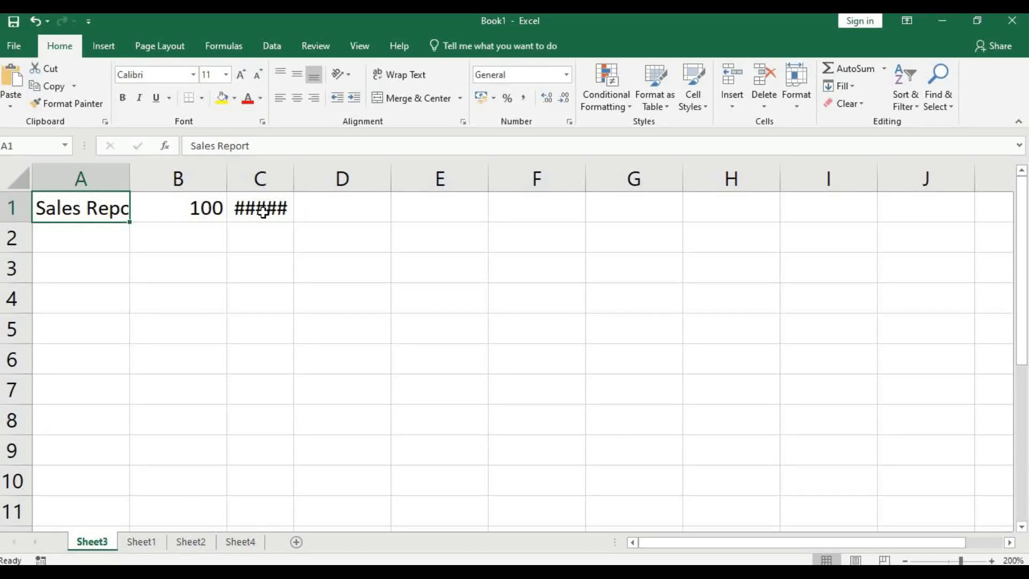
{"action": "left_click", "coordinate": [178, 298]}
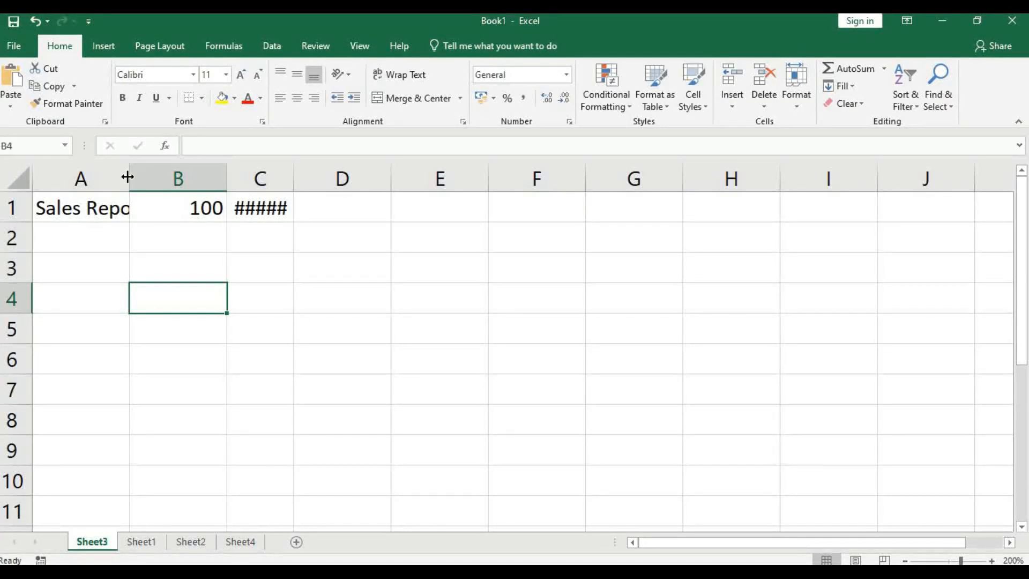
{"action": "left_click_drag", "start_coordinate": [128, 177], "coordinate": [161, 173]}
{"action": "left_click", "coordinate": [374, 267]}
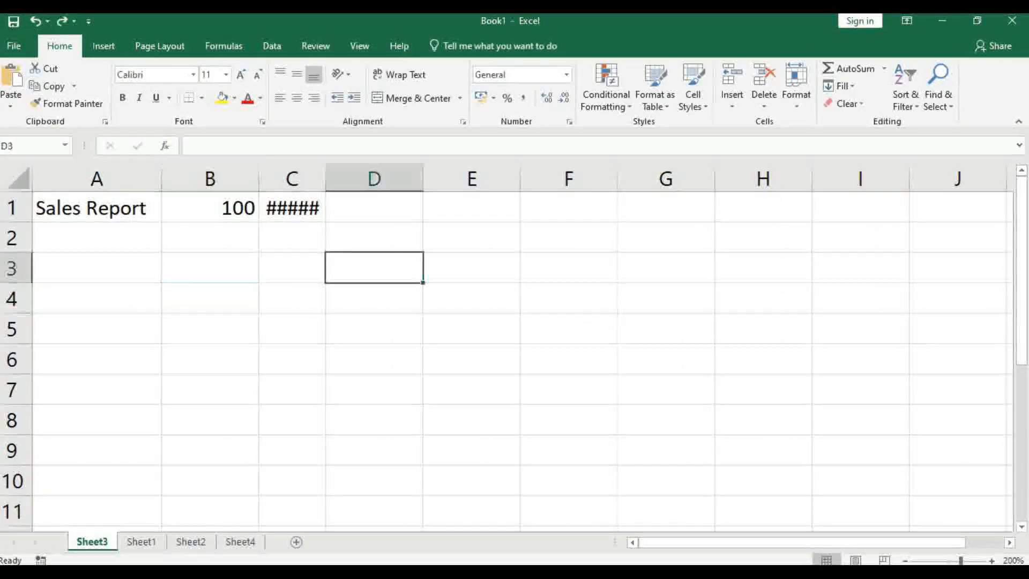
{"action": "double_click", "coordinate": [323, 177]}
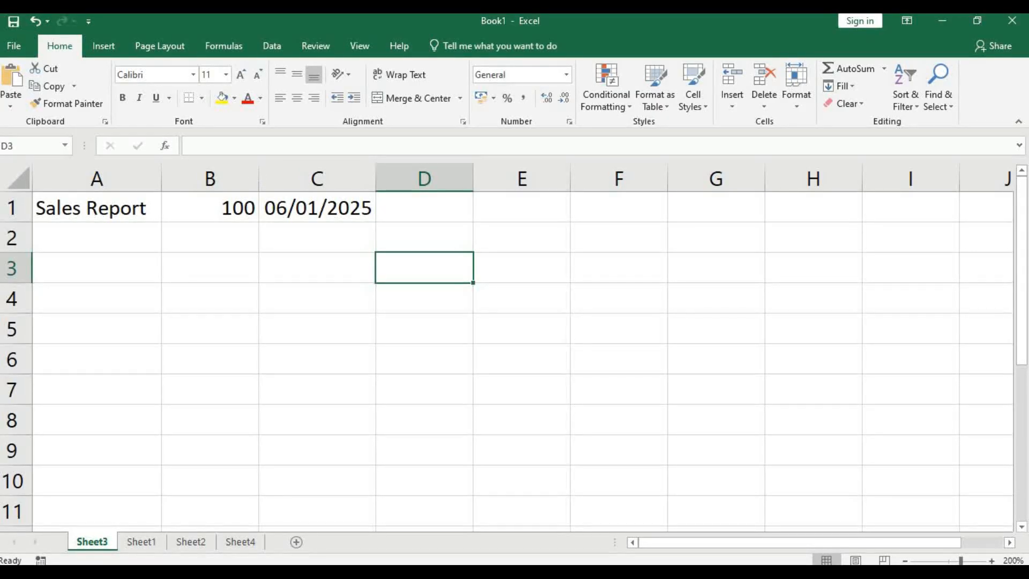
Widen column B to roughly twice its width by entering an exact column width
{"action": "left_click", "coordinate": [255, 177]}
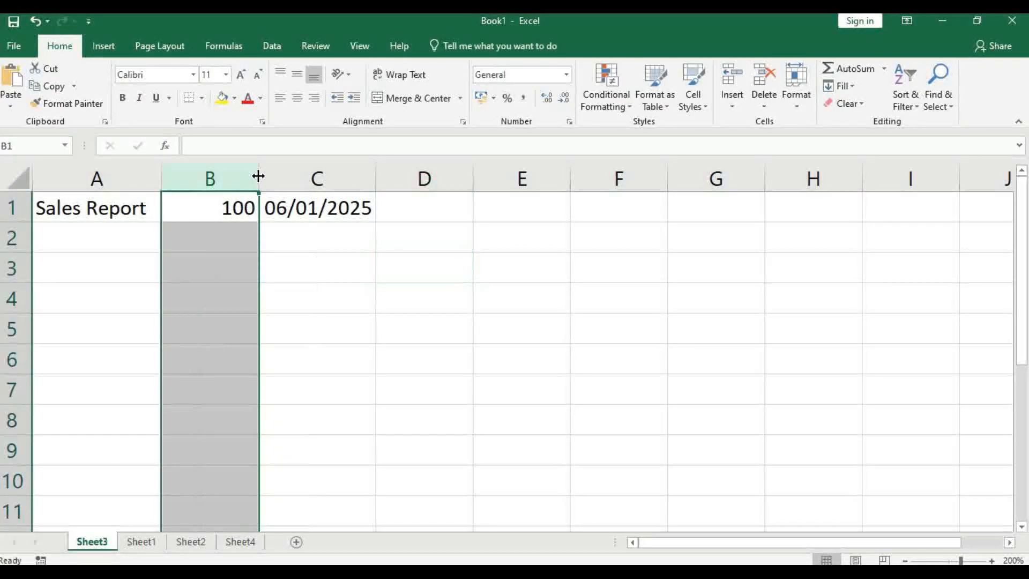
{"action": "right_click", "coordinate": [256, 177]}
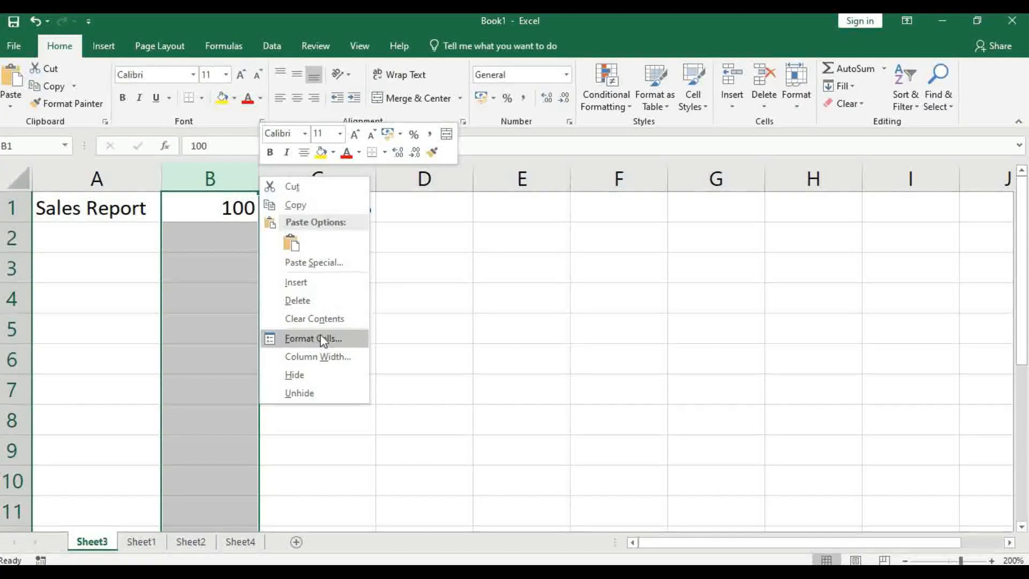
{"action": "left_click", "coordinate": [315, 355]}
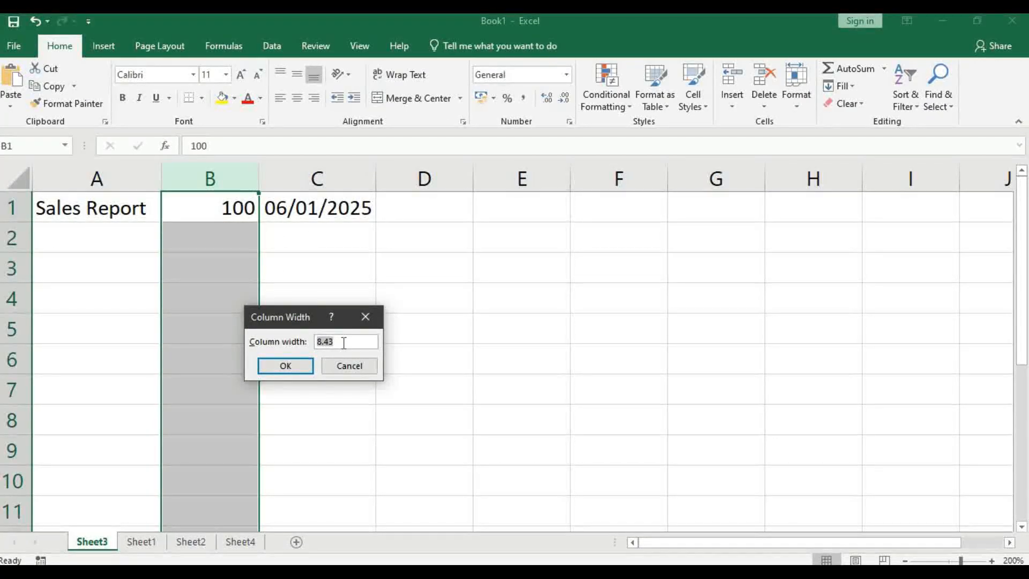
{"action": "left_click", "coordinate": [343, 343]}
{"action": "key", "text": "BackSpace"}
{"action": "key", "text": "BackSpace"}
{"action": "key", "text": "BackSpace"}
{"action": "key", "text": "BackSpace"}
{"action": "key", "text": "Return"}
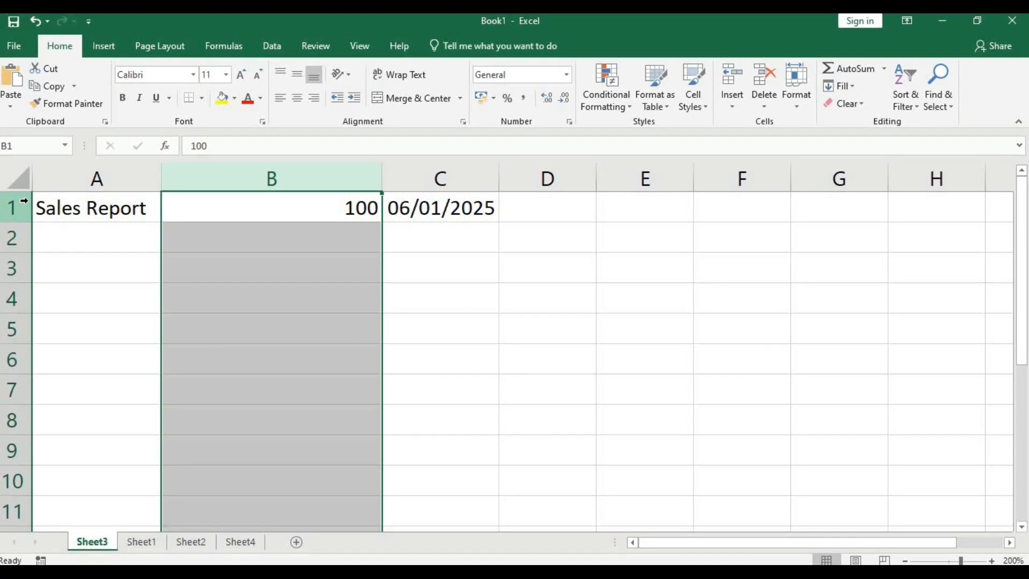
Set the height of row 1, which holds the Sales Report entry, to 20
{"action": "left_click", "coordinate": [24, 200]}
{"action": "right_click", "coordinate": [26, 202]}
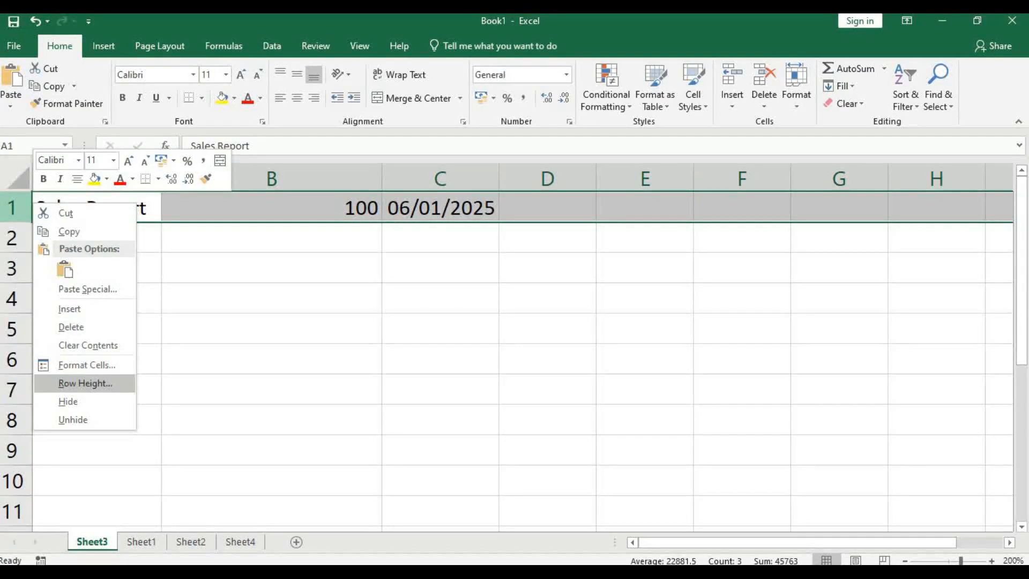
{"action": "left_click", "coordinate": [85, 383]}
{"action": "left_click", "coordinate": [134, 371]}
{"action": "key", "text": "BackSpace"}
{"action": "key", "text": "BackSpace"}
{"action": "type", "text": "20"}
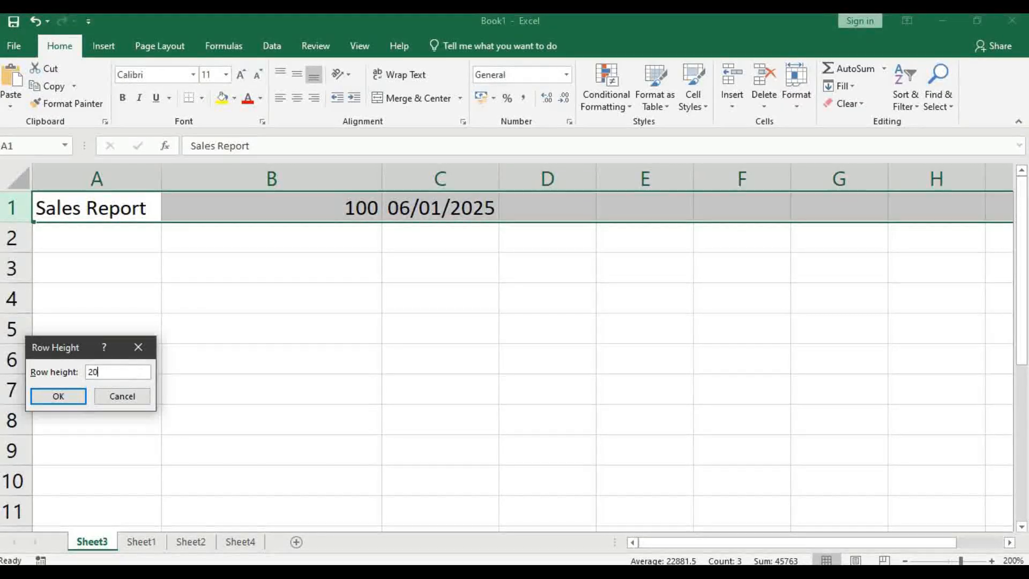
{"action": "key", "text": "Return"}
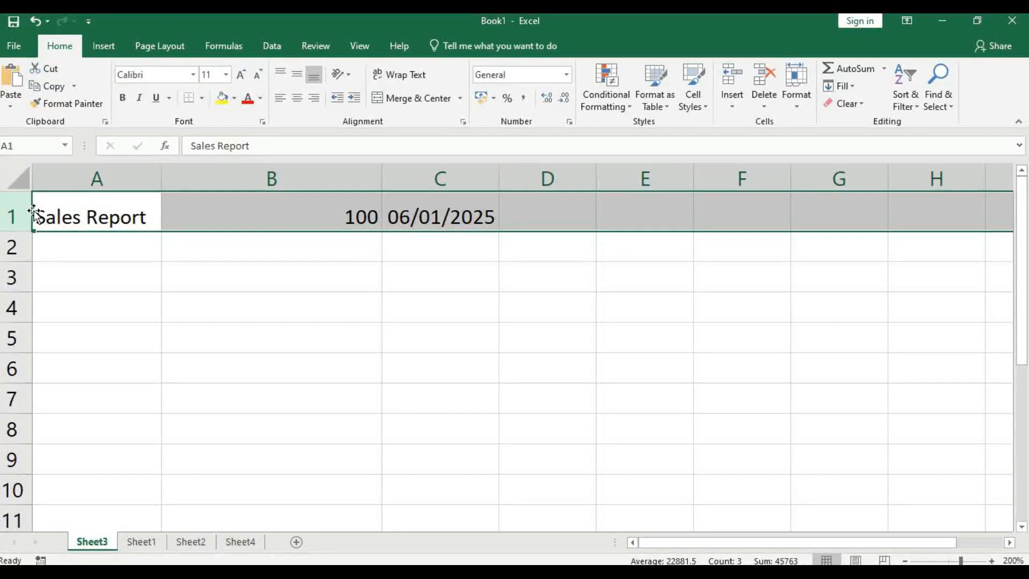
{"action": "left_click", "coordinate": [95, 276]}
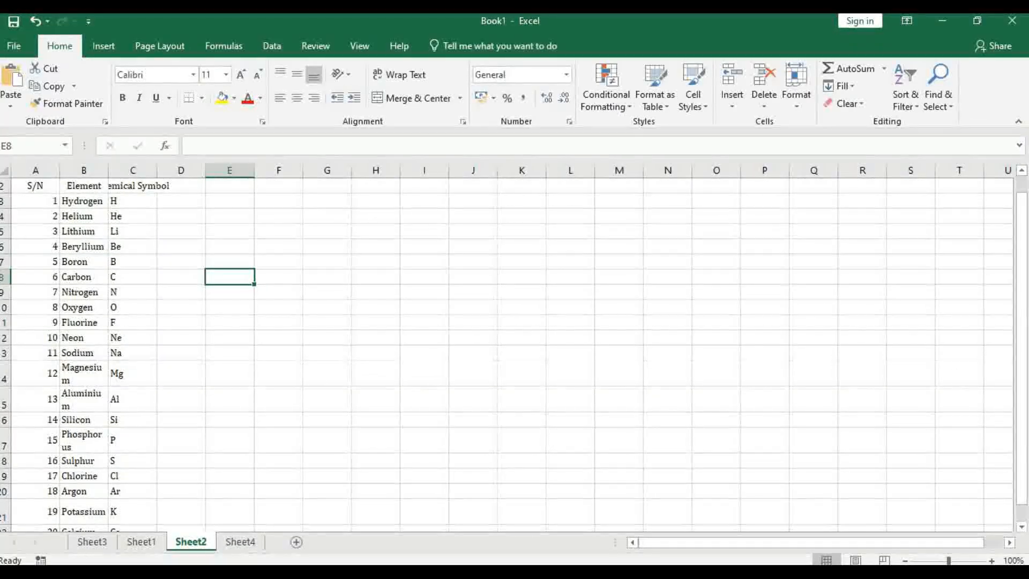
Make the S/N, Element and Chemical Symbol headers in row 2 of Sheet2 bold
{"action": "left_click", "coordinate": [992, 560]}
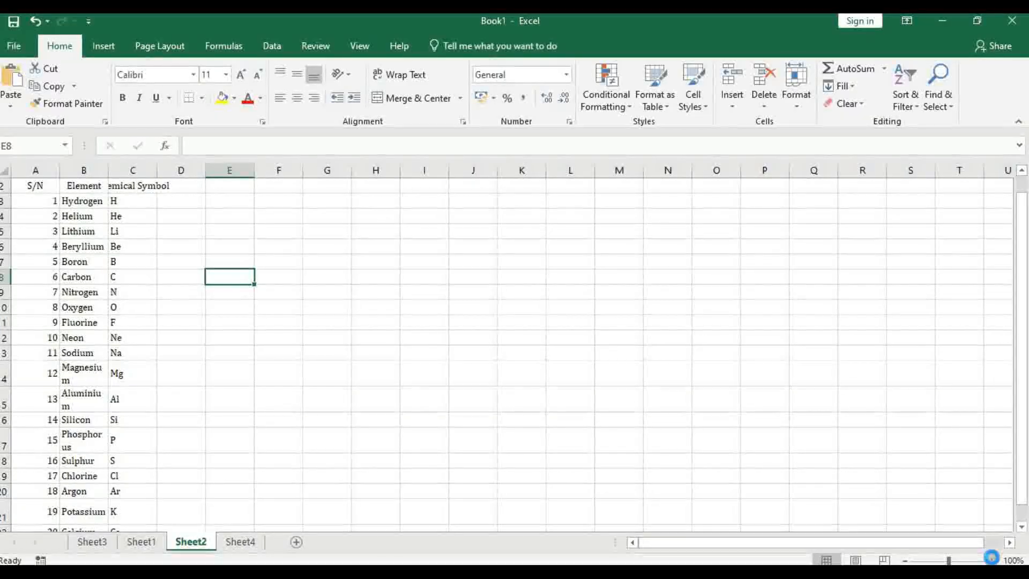
{"action": "left_click", "coordinate": [992, 560]}
{"action": "left_click", "coordinate": [992, 560]}
{"action": "left_click", "coordinate": [992, 560]}
{"action": "left_click", "coordinate": [992, 560]}
{"action": "left_click", "coordinate": [992, 560]}
{"action": "left_click", "coordinate": [992, 560]}
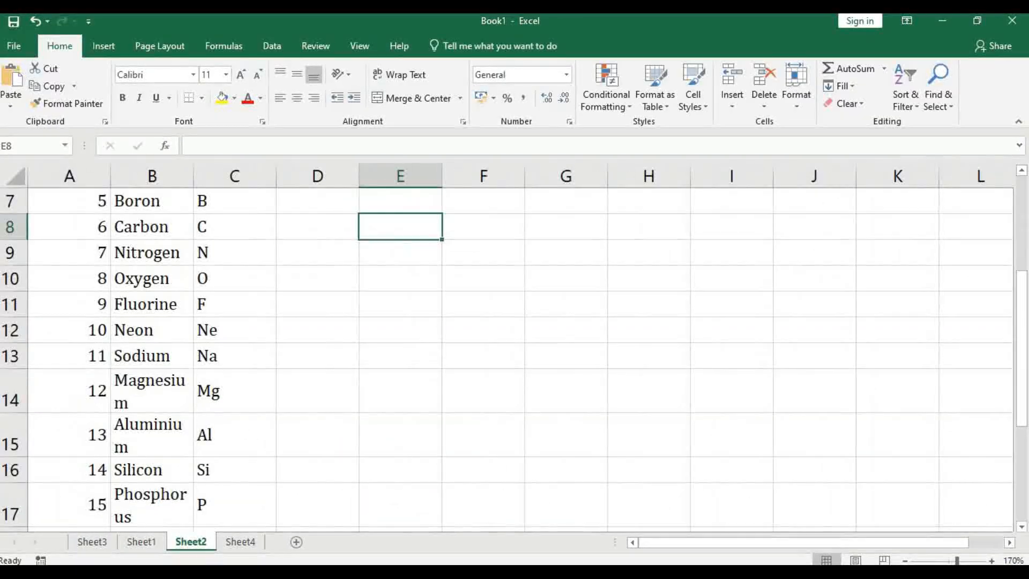
{"action": "scroll", "coordinate": [482, 348], "scroll_direction": "up", "scroll_amount": 2}
{"action": "left_click", "coordinate": [45, 226]}
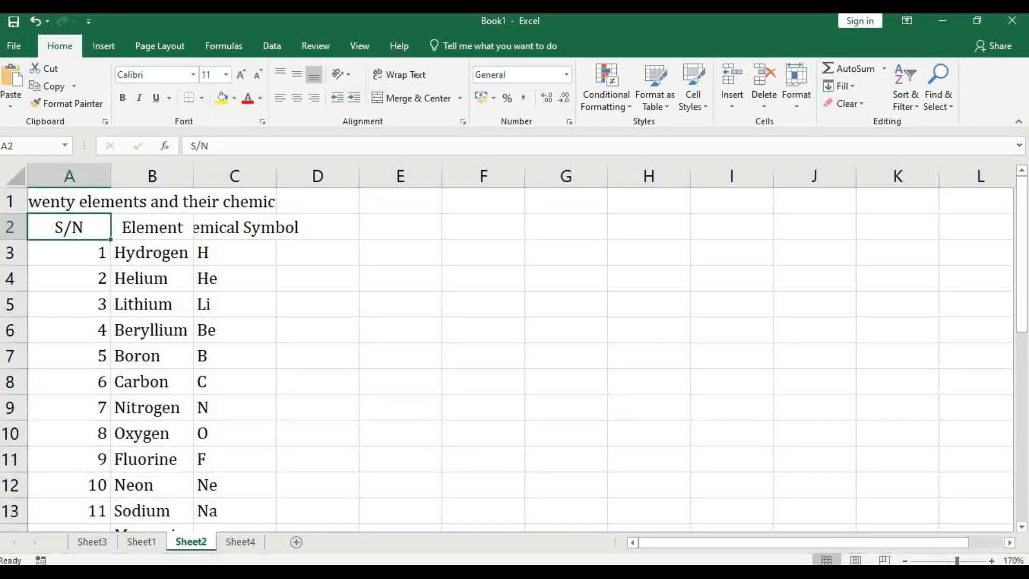
{"action": "left_click_drag", "start_coordinate": [68, 228], "coordinate": [277, 228]}
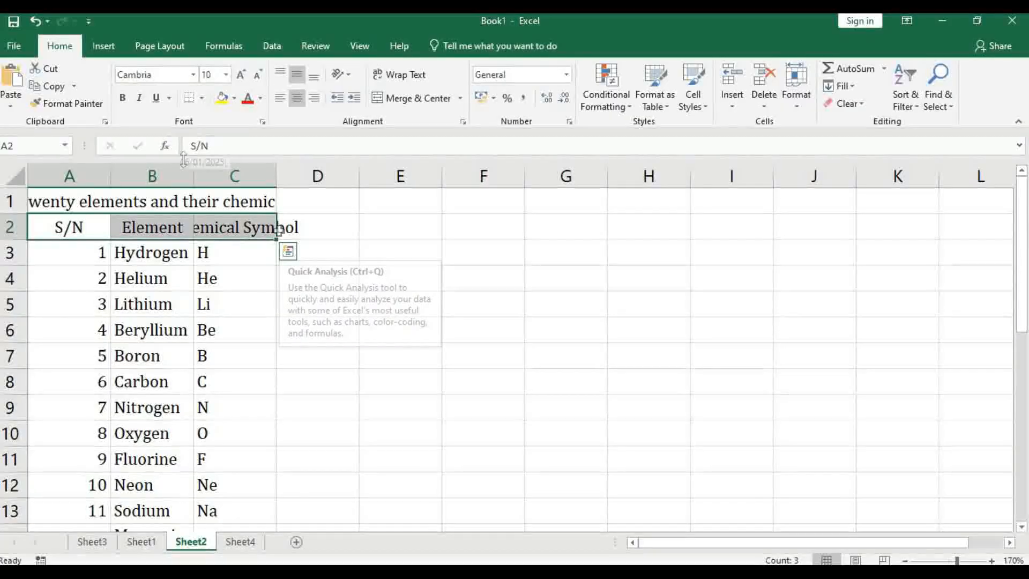
{"action": "left_click", "coordinate": [123, 97]}
{"action": "key", "text": "shift+Right"}
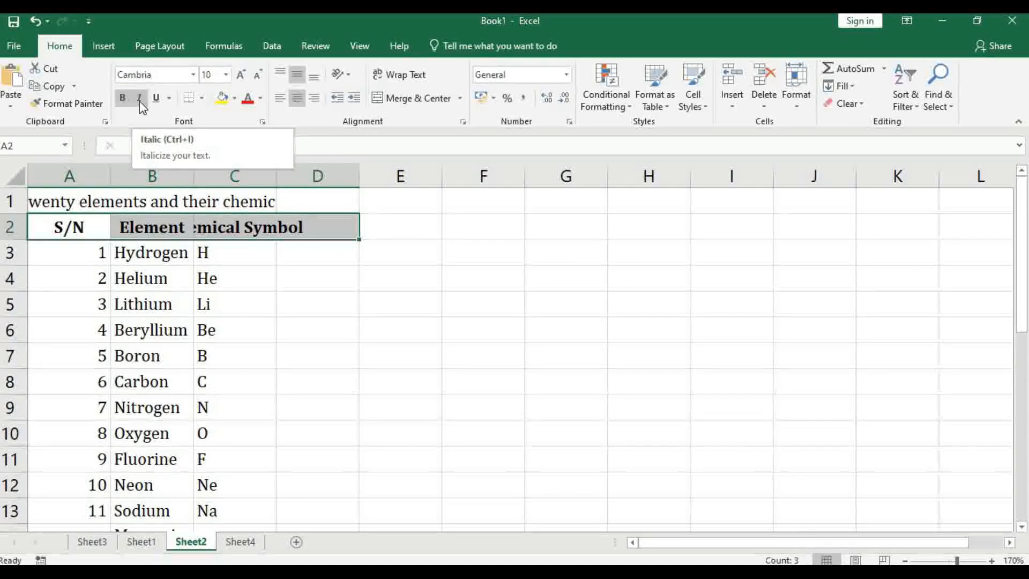
{"action": "left_click", "coordinate": [139, 99]}
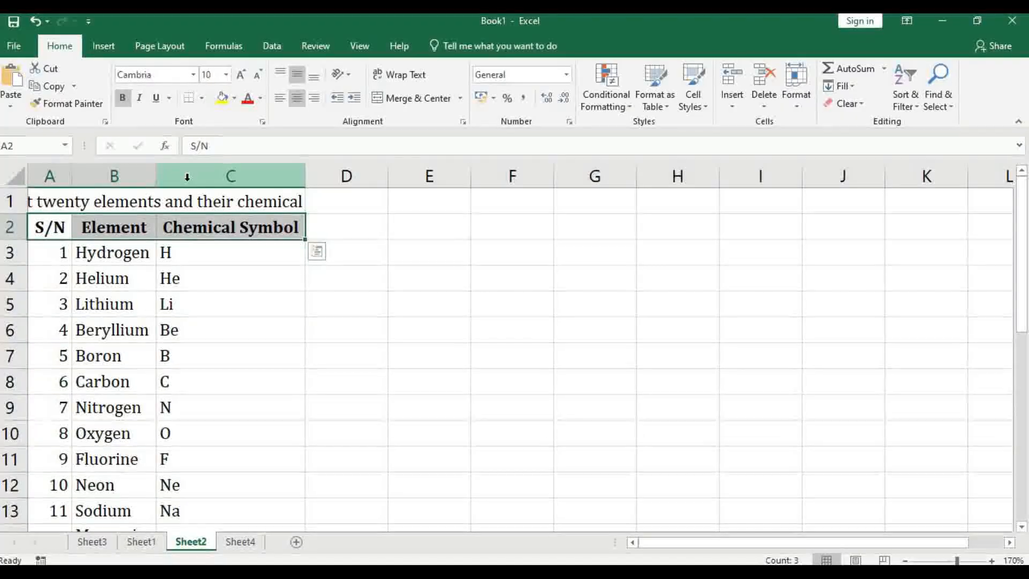
Try larger font sizes up to 14 on the row 2 headers and settle on size 11
{"action": "left_click", "coordinate": [240, 78]}
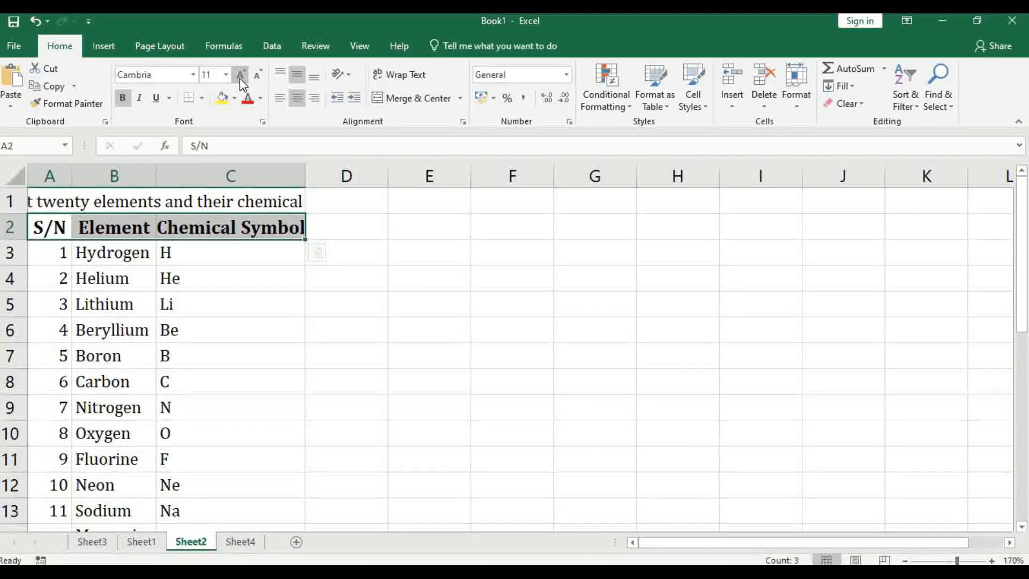
{"action": "left_click", "coordinate": [240, 79]}
{"action": "left_click", "coordinate": [239, 78]}
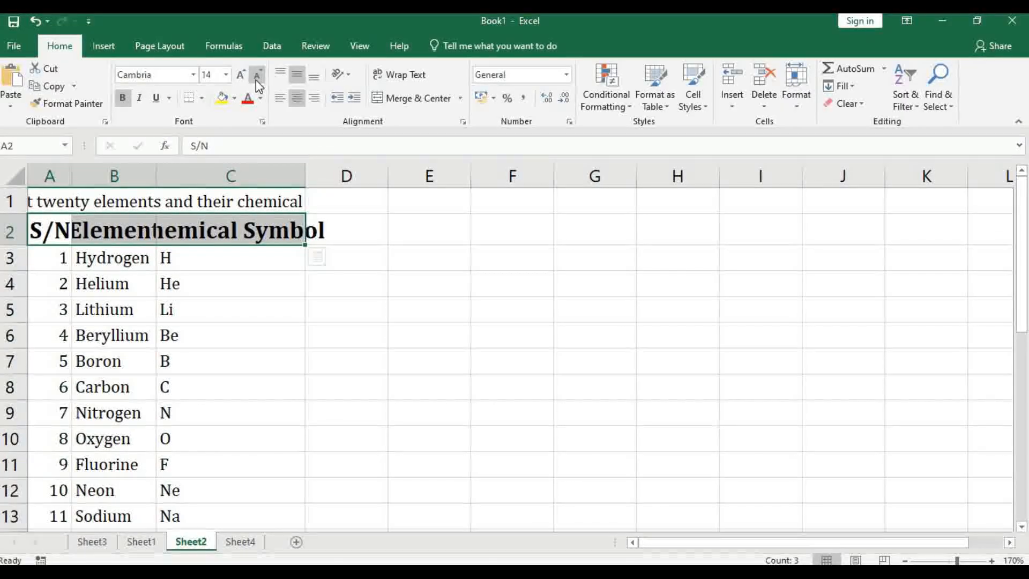
{"action": "left_click", "coordinate": [256, 80]}
{"action": "left_click", "coordinate": [257, 81]}
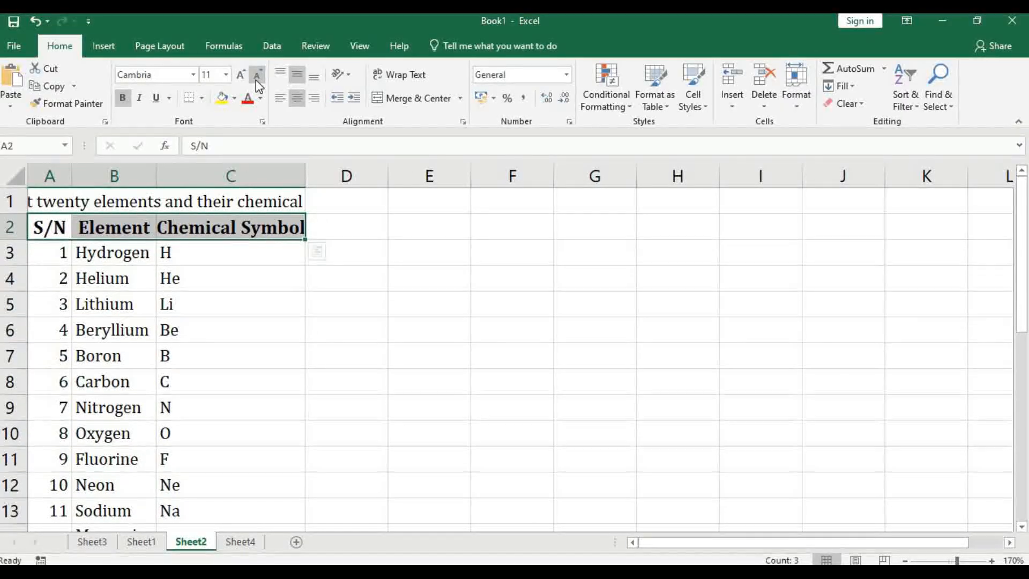
{"action": "left_click", "coordinate": [230, 356]}
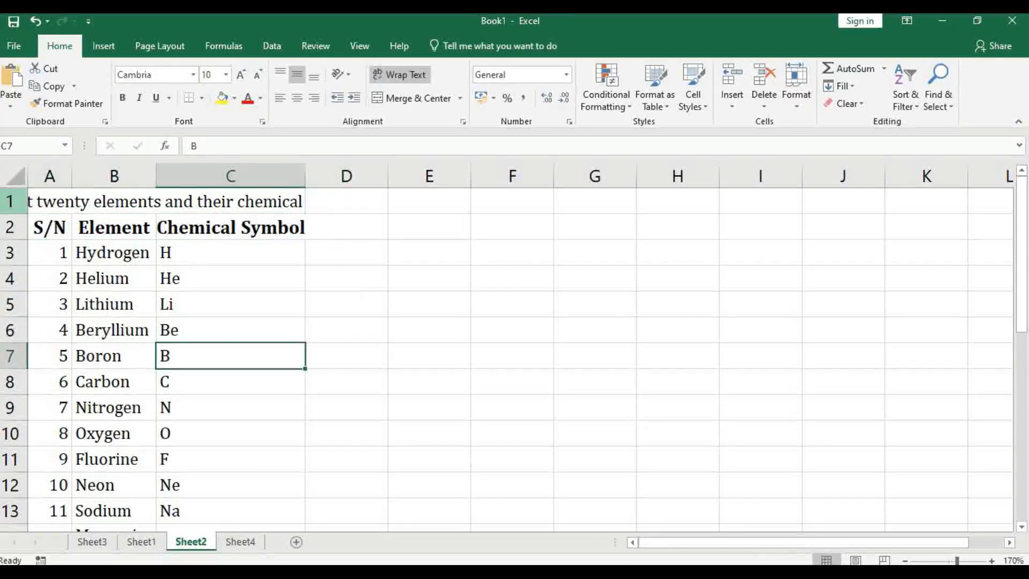
Set the font size of the entire Sheet2 to 12 and its font to Arial
{"action": "left_click", "coordinate": [15, 201]}
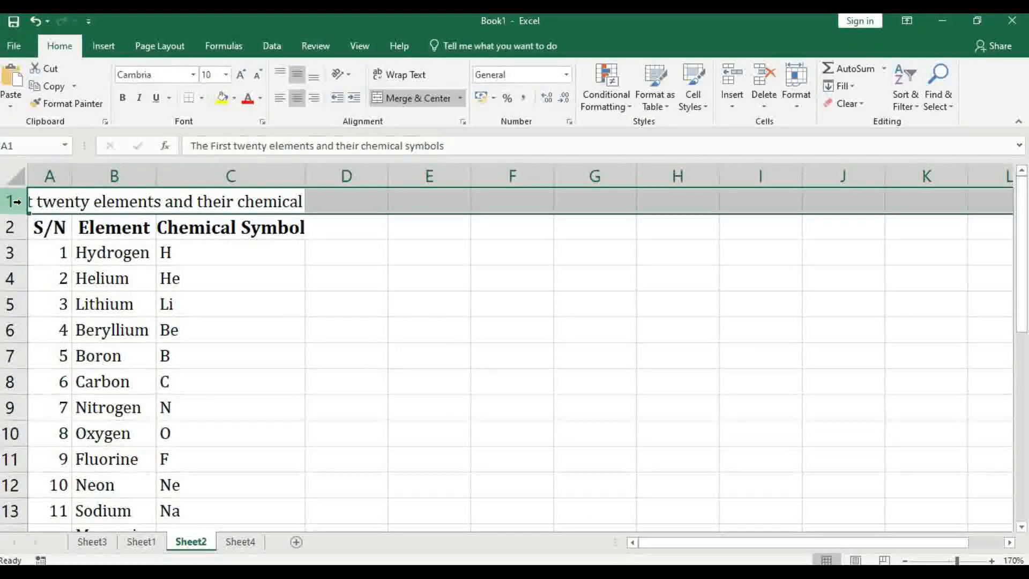
{"action": "key", "text": "ctrl+a"}
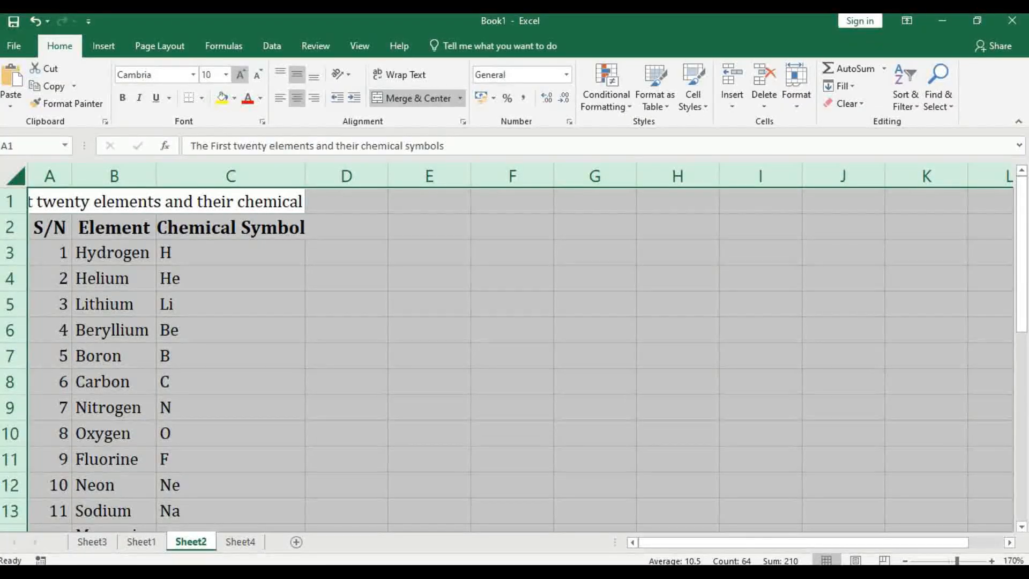
{"action": "left_click", "coordinate": [242, 75]}
{"action": "left_click", "coordinate": [242, 74]}
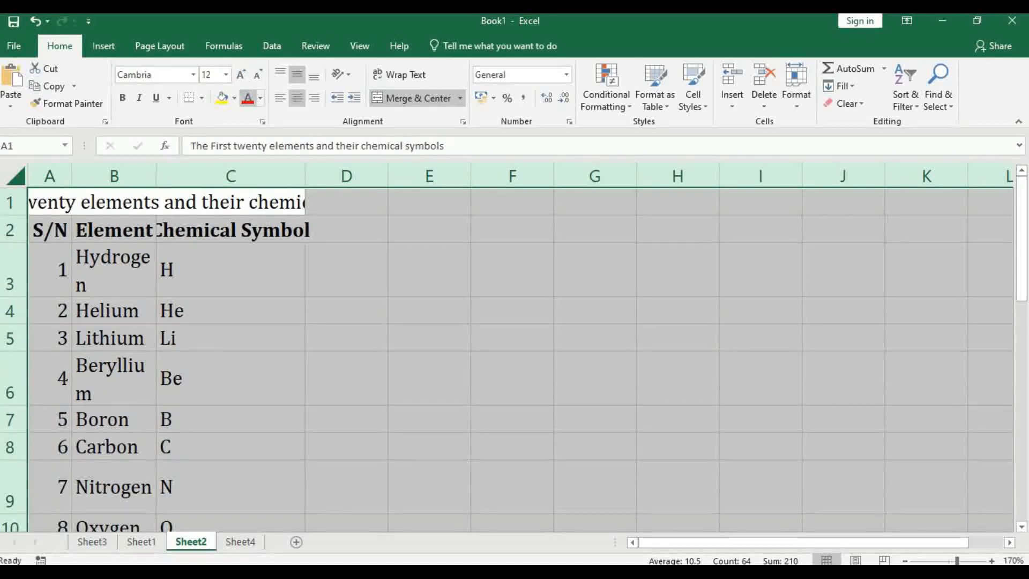
{"action": "left_click", "coordinate": [194, 78]}
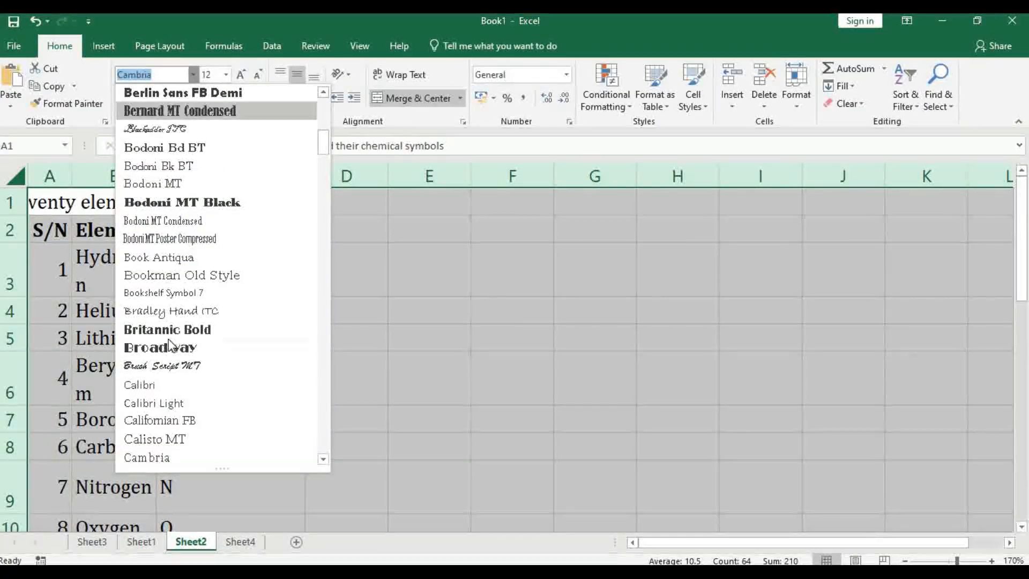
{"action": "left_click_drag", "start_coordinate": [324, 139], "coordinate": [323, 112]}
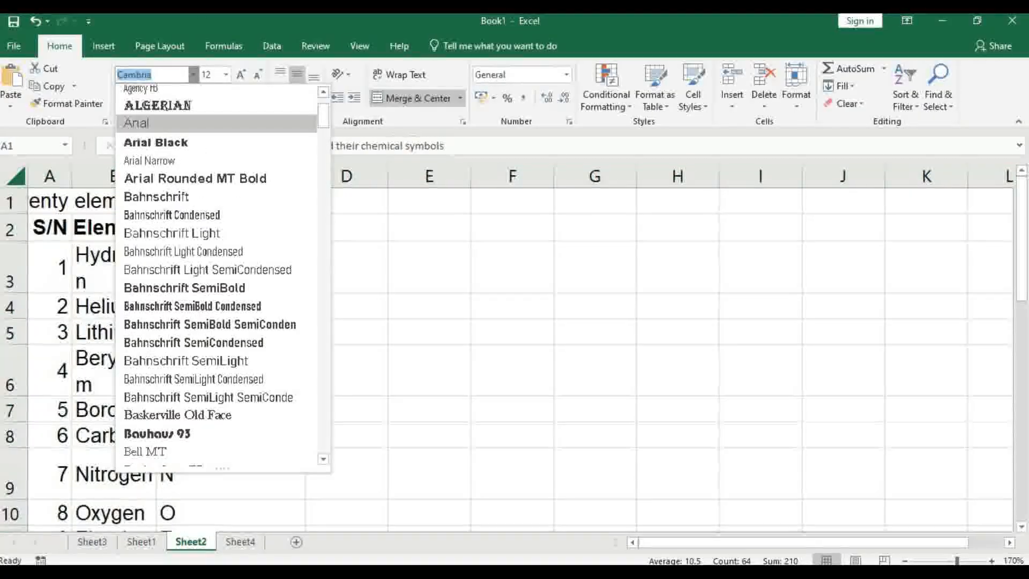
{"action": "left_click", "coordinate": [145, 122]}
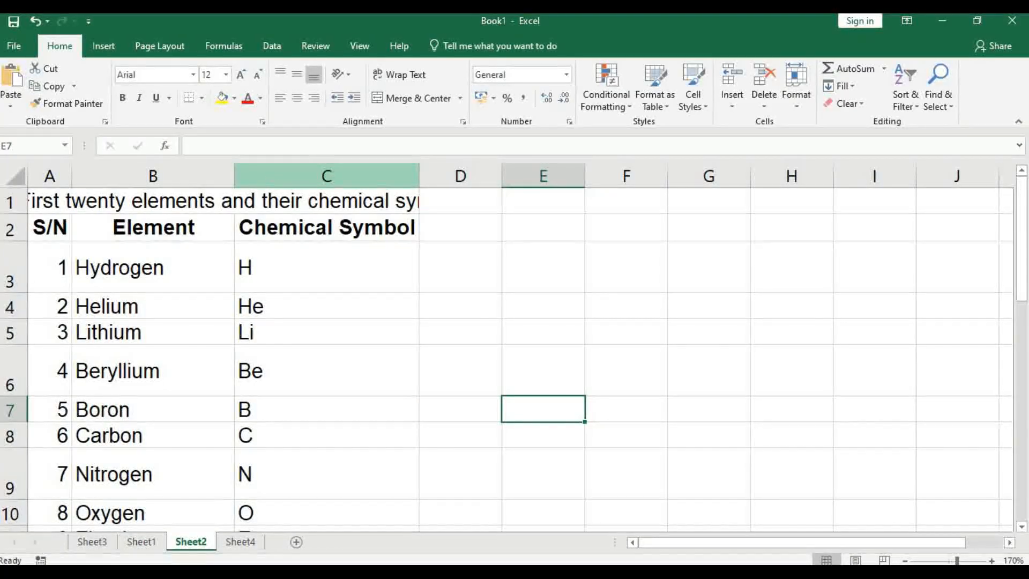
Centre the contents of column C horizontally in Sheet2
{"action": "left_click", "coordinate": [272, 178]}
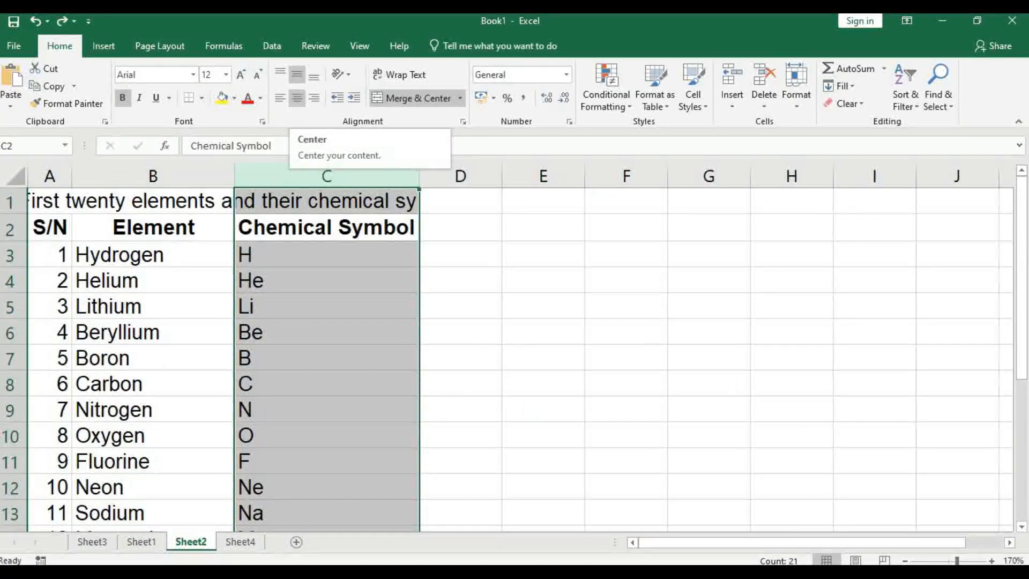
{"action": "left_click", "coordinate": [298, 108]}
Change the font colour of the S/N, Element and Chemical Symbol headers in row 2 to white
{"action": "left_click_drag", "start_coordinate": [49, 227], "coordinate": [375, 227]}
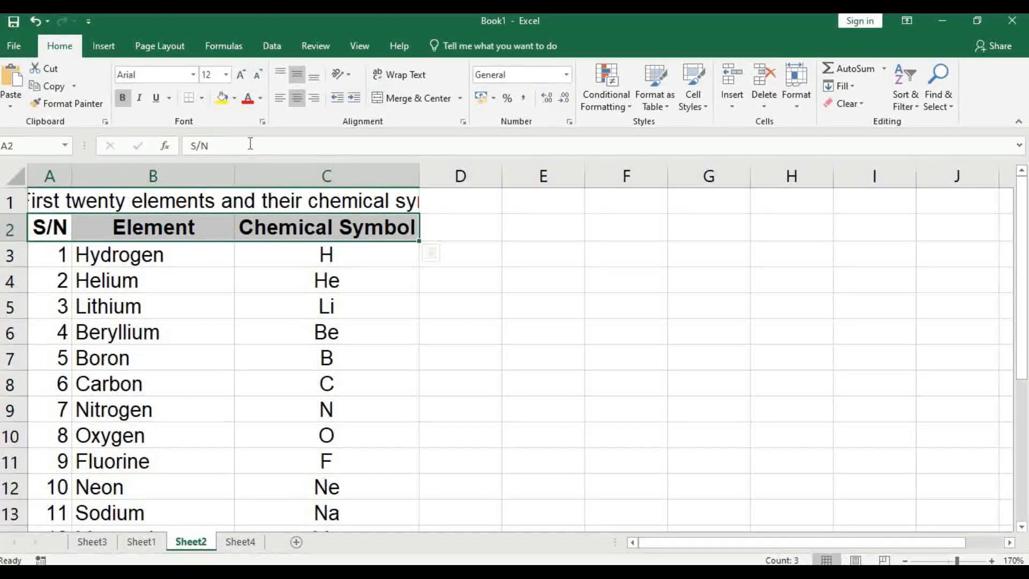
{"action": "left_click", "coordinate": [260, 99]}
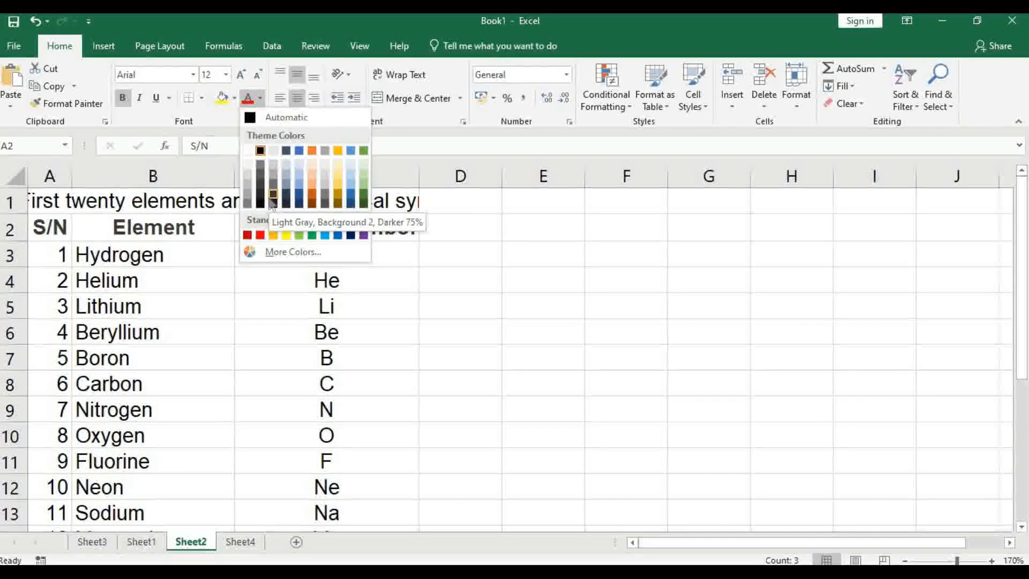
{"action": "left_click", "coordinate": [249, 149]}
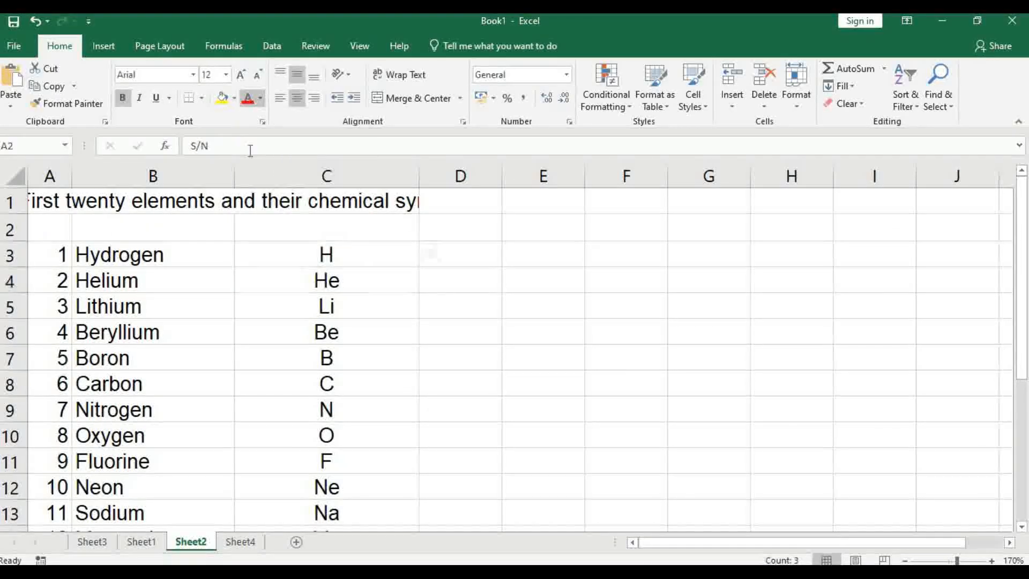
{"action": "left_click", "coordinate": [460, 358]}
Fill the header cells A2:C2 with dark blue
{"action": "left_click", "coordinate": [42, 226]}
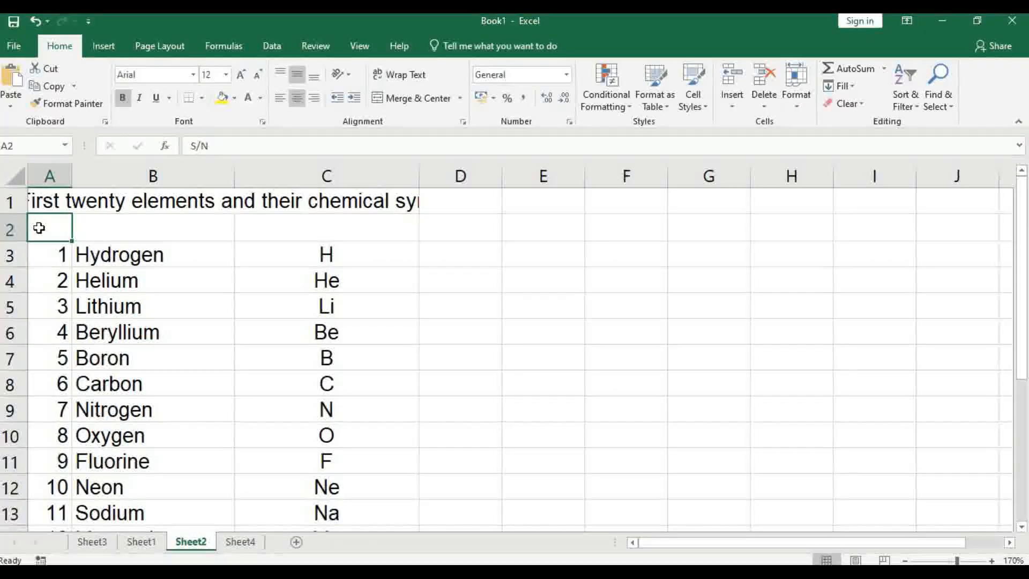
{"action": "left_click_drag", "start_coordinate": [49, 227], "coordinate": [220, 123]}
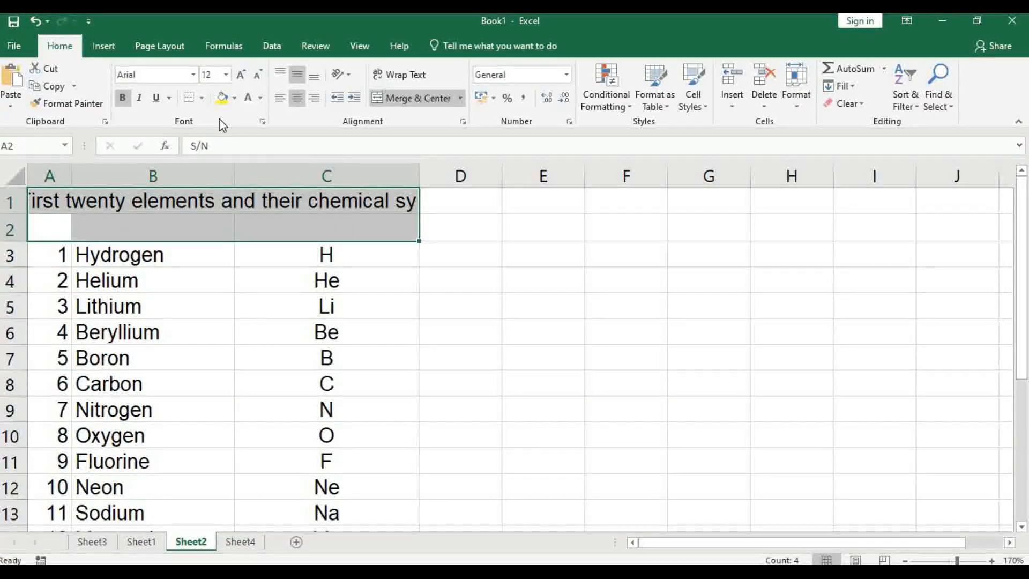
{"action": "left_click", "coordinate": [259, 194], "text": "ctrl"}
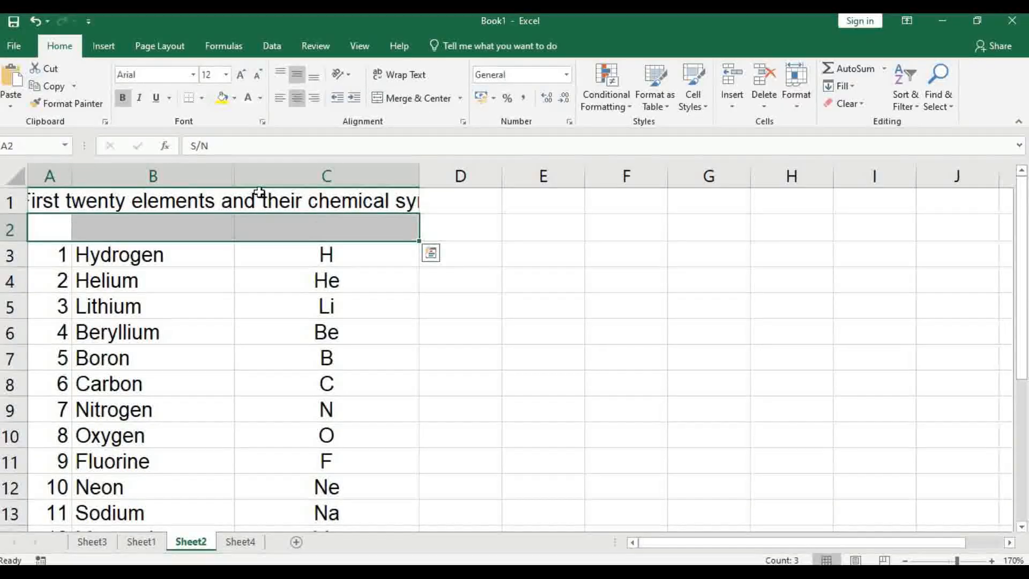
{"action": "left_click", "coordinate": [235, 102]}
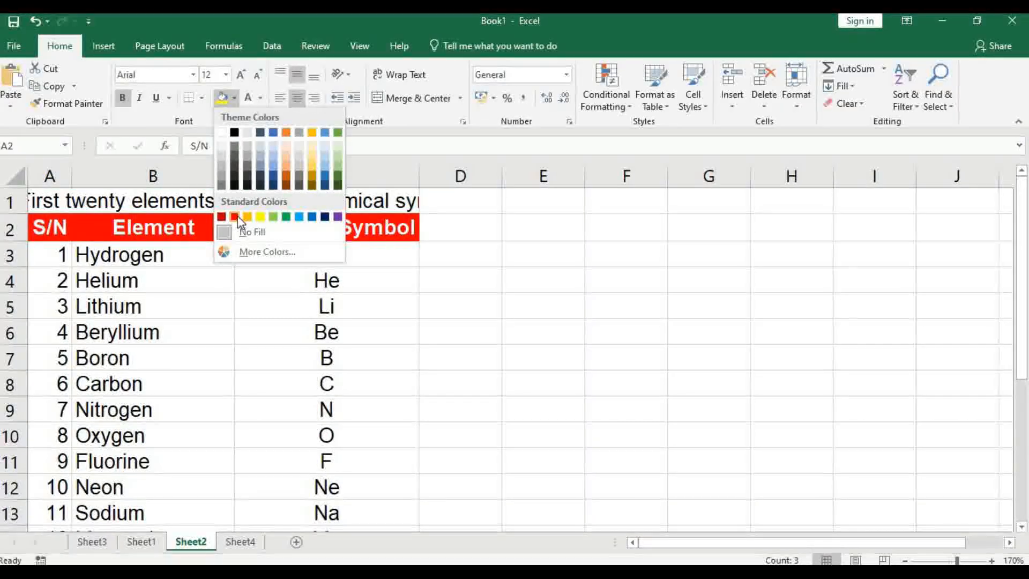
{"action": "left_click", "coordinate": [274, 185]}
{"action": "left_click", "coordinate": [325, 306]}
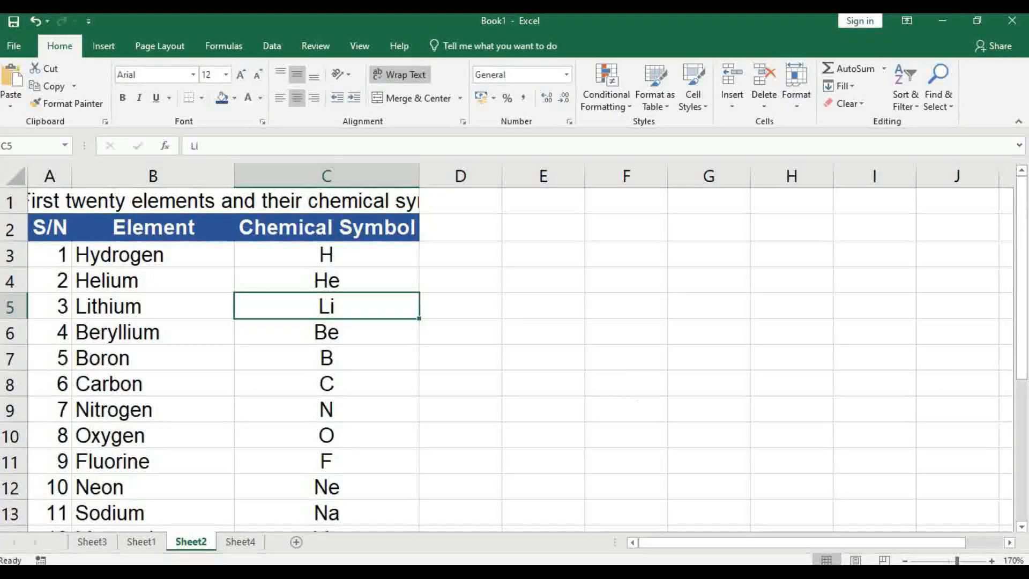
Fill the element rows below the header across columns A to C with alternating light blue and dark blue bands
{"action": "left_click", "coordinate": [11, 280]}
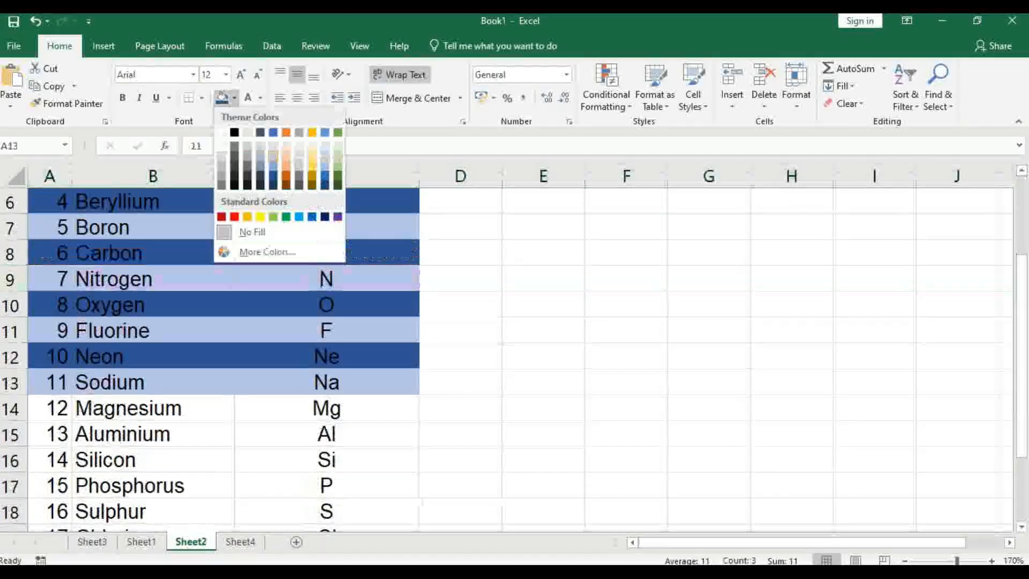
{"action": "left_click", "coordinate": [273, 156]}
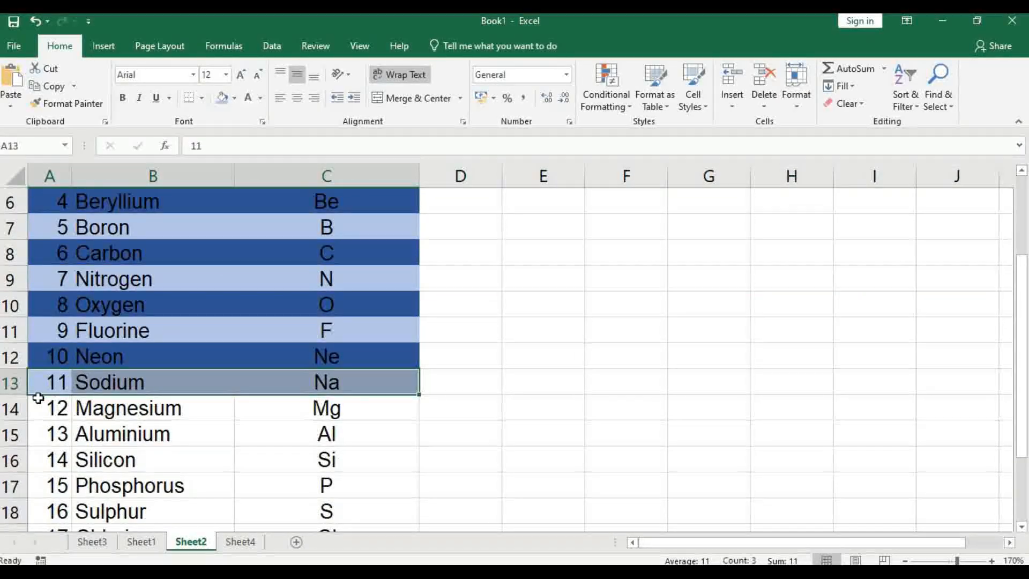
{"action": "left_click", "coordinate": [32, 405]}
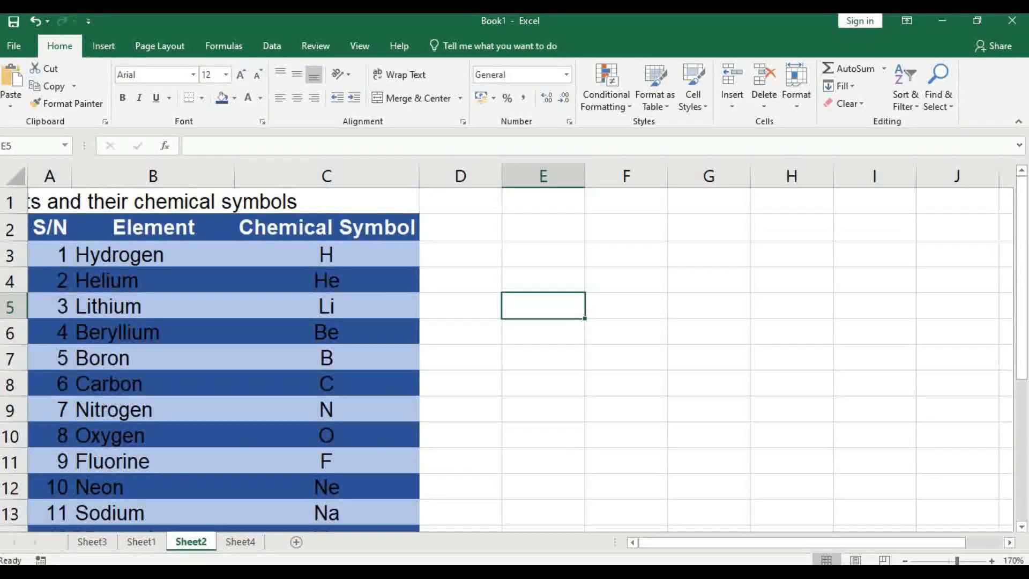
Merge and centre the table title across A1:C1
{"action": "left_click", "coordinate": [37, 200]}
{"action": "left_click_drag", "start_coordinate": [138, 206], "coordinate": [319, 206]}
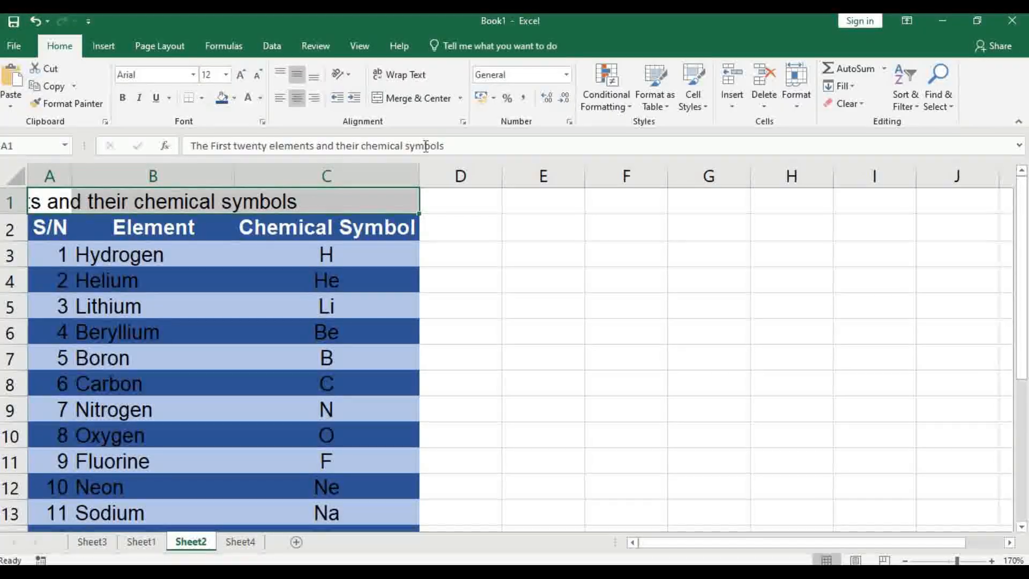
{"action": "left_click", "coordinate": [404, 99]}
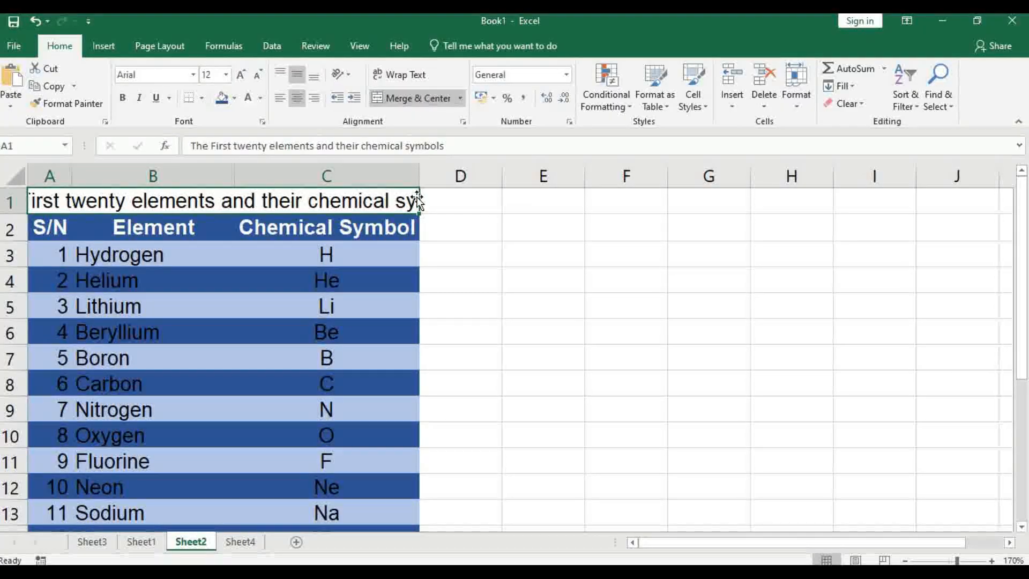
{"action": "scroll", "coordinate": [420, 198], "scroll_direction": "down", "scroll_amount": 6}
{"action": "left_click", "coordinate": [482, 527]}
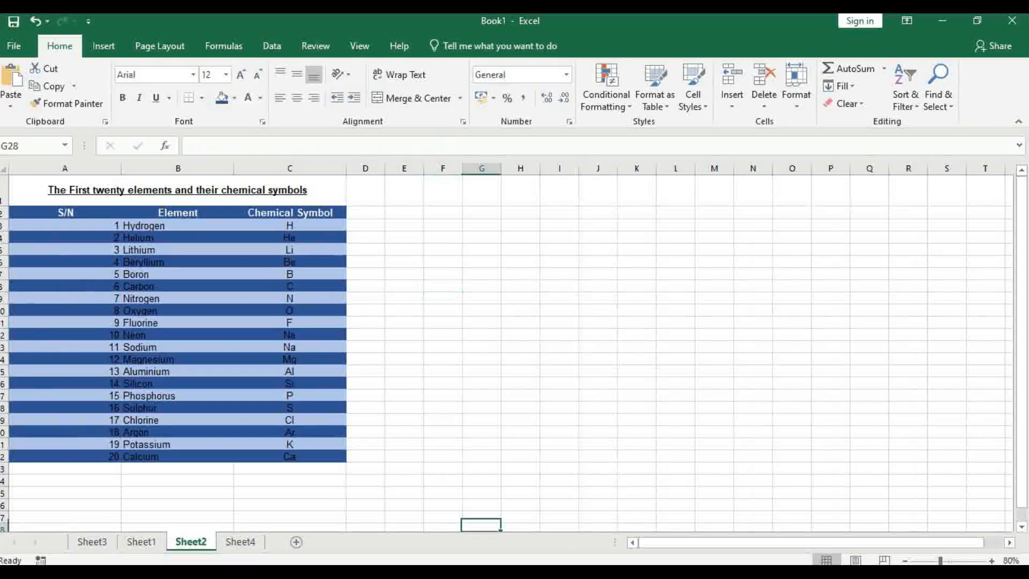
Apply All Borders to the elements table from the row 2 headers down to the Calcium row
{"action": "left_click", "coordinate": [356, 468]}
{"action": "left_click", "coordinate": [155, 491]}
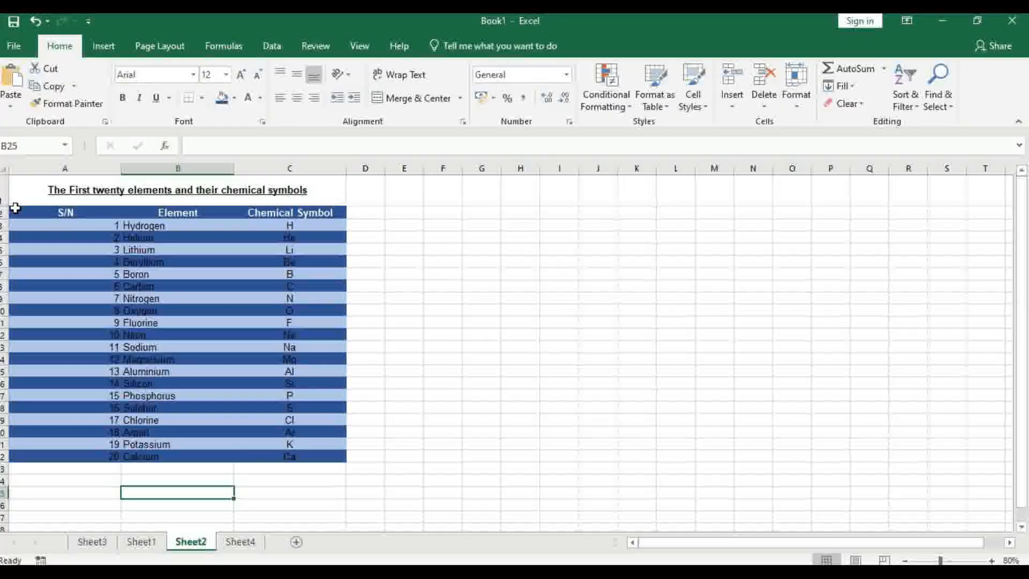
{"action": "left_click", "coordinate": [16, 208]}
{"action": "left_click_drag", "start_coordinate": [23, 207], "coordinate": [252, 457]}
{"action": "left_click", "coordinate": [203, 98]}
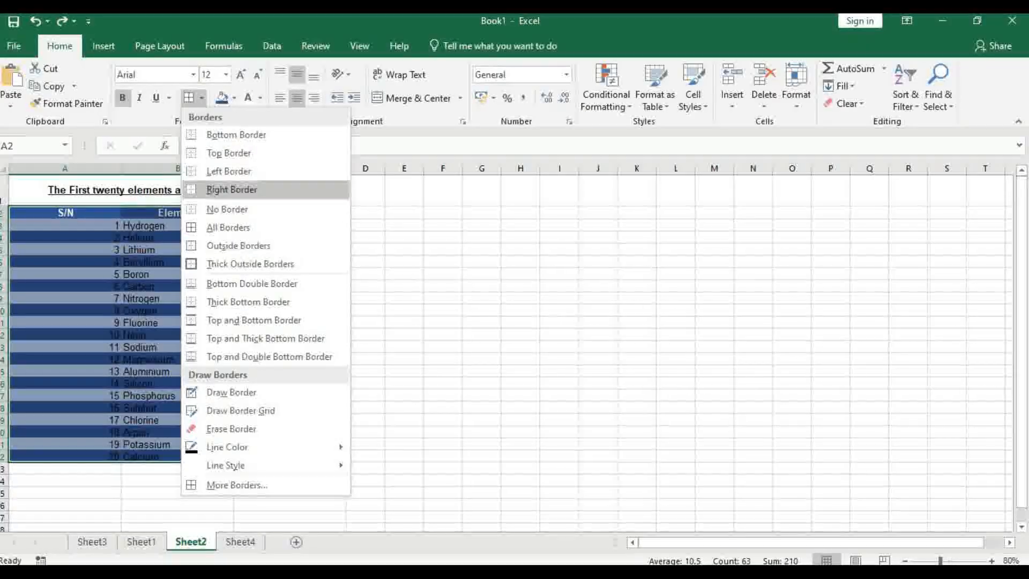
{"action": "left_click", "coordinate": [211, 228]}
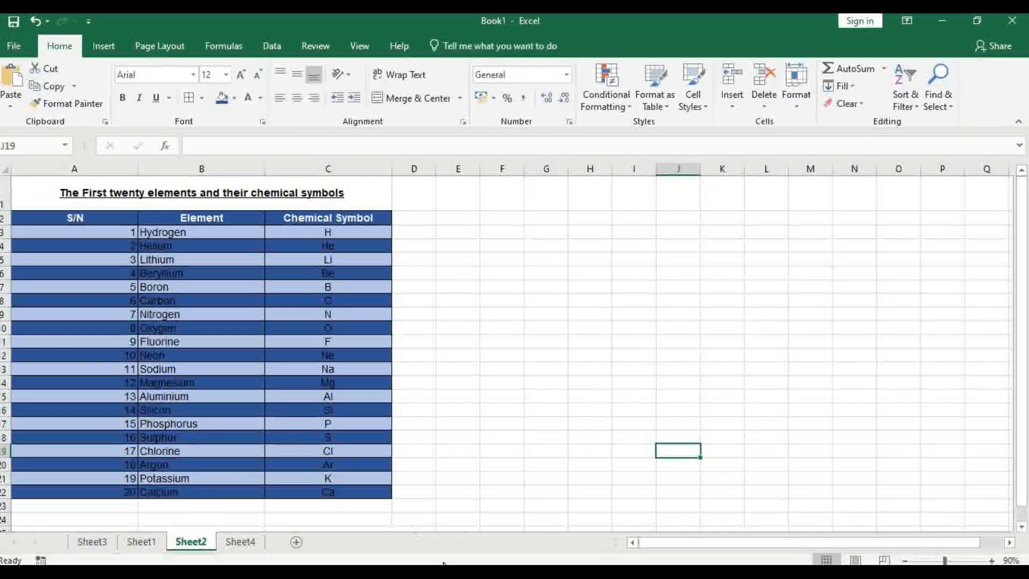
{"action": "left_click", "coordinate": [240, 542]}
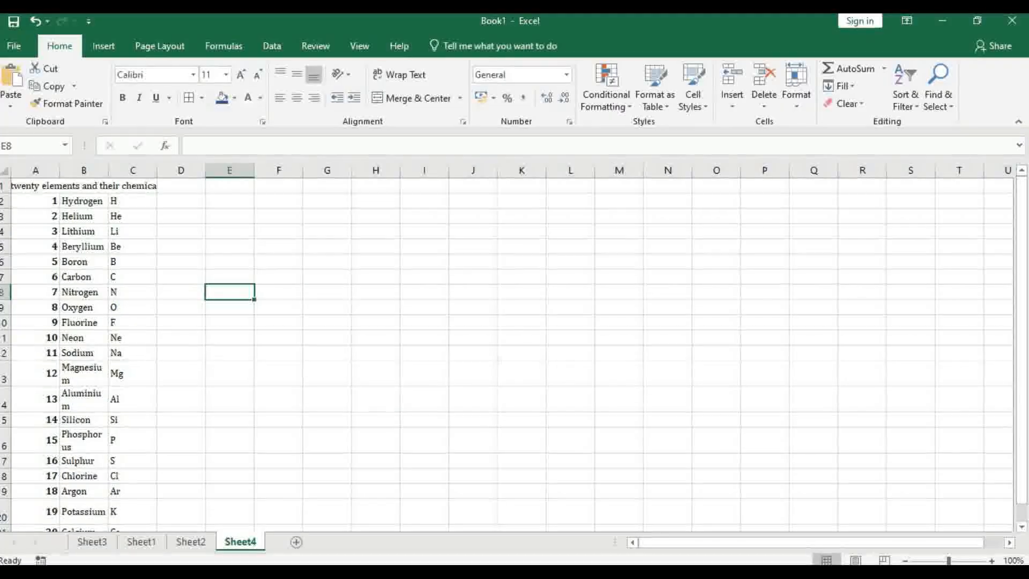
{"action": "left_click", "coordinate": [191, 541]}
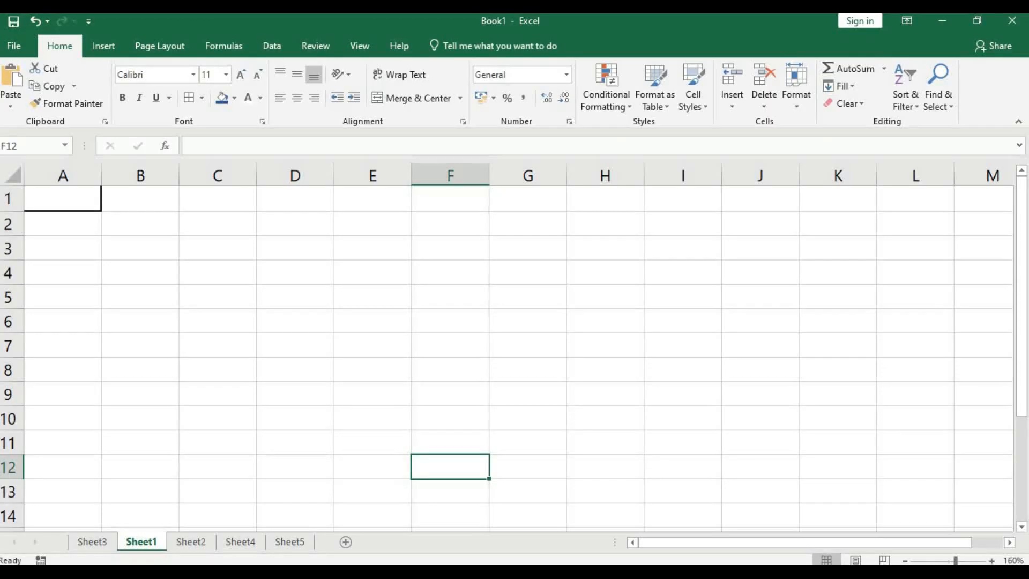
Enter Year in cell A1 and January in cell A2 of Sheet1
{"action": "double_click", "coordinate": [59, 197]}
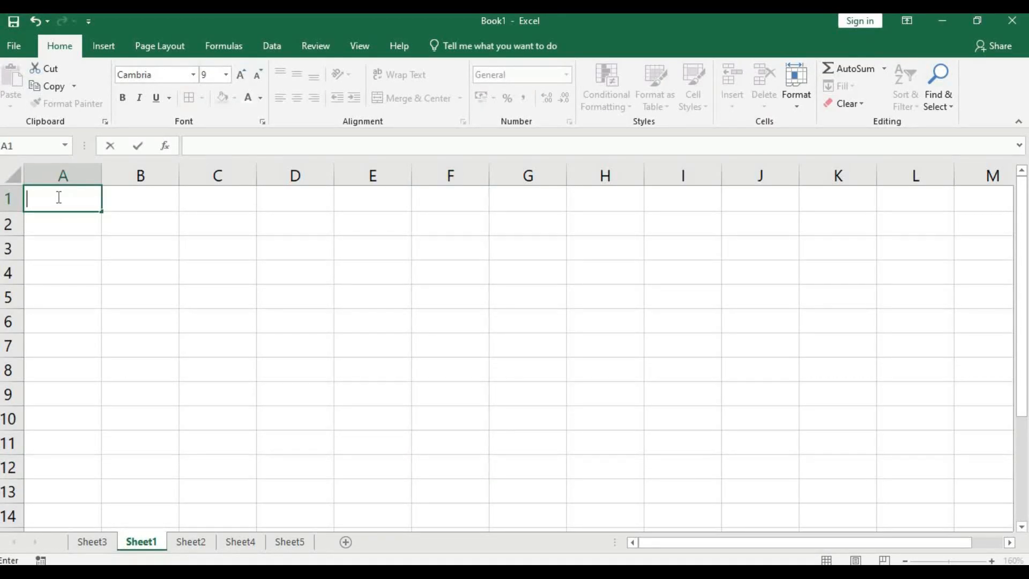
{"action": "type", "text": "Year"}
{"action": "key", "text": "Return"}
{"action": "type", "text": "Januaey"}
{"action": "key", "text": "Return"}
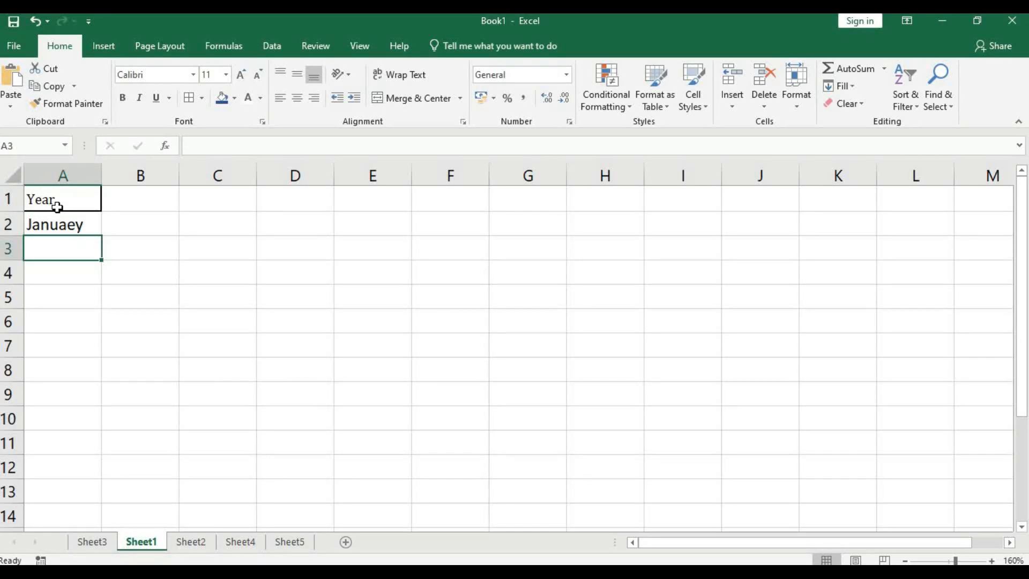
Enter February and March by hand in cells A3 and A4, and clear both entries
{"action": "type", "text": "February"}
{"action": "key", "text": "Return"}
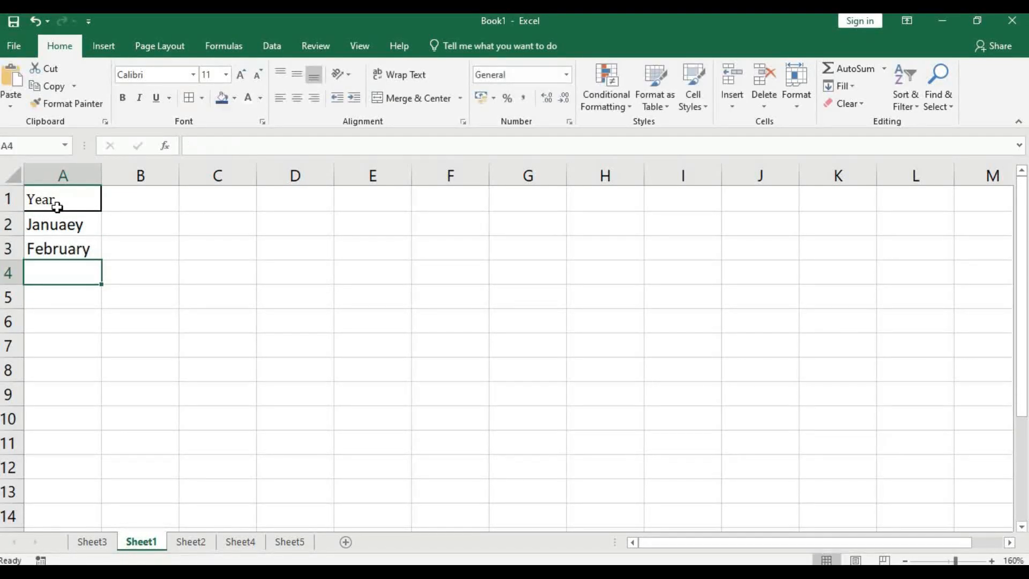
{"action": "type", "text": "March"}
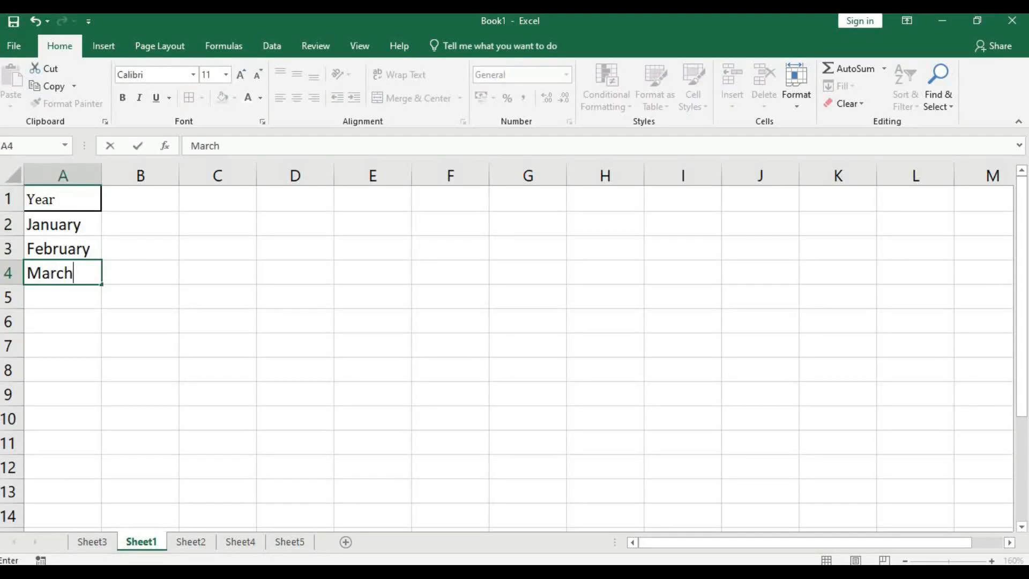
{"action": "key", "text": "Return"}
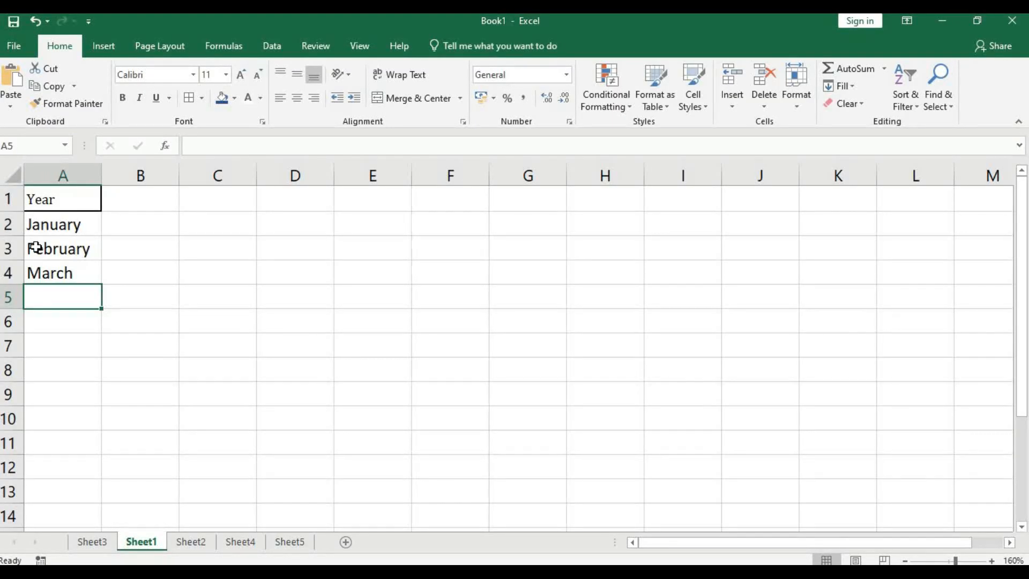
{"action": "left_click_drag", "start_coordinate": [36, 247], "coordinate": [35, 271]}
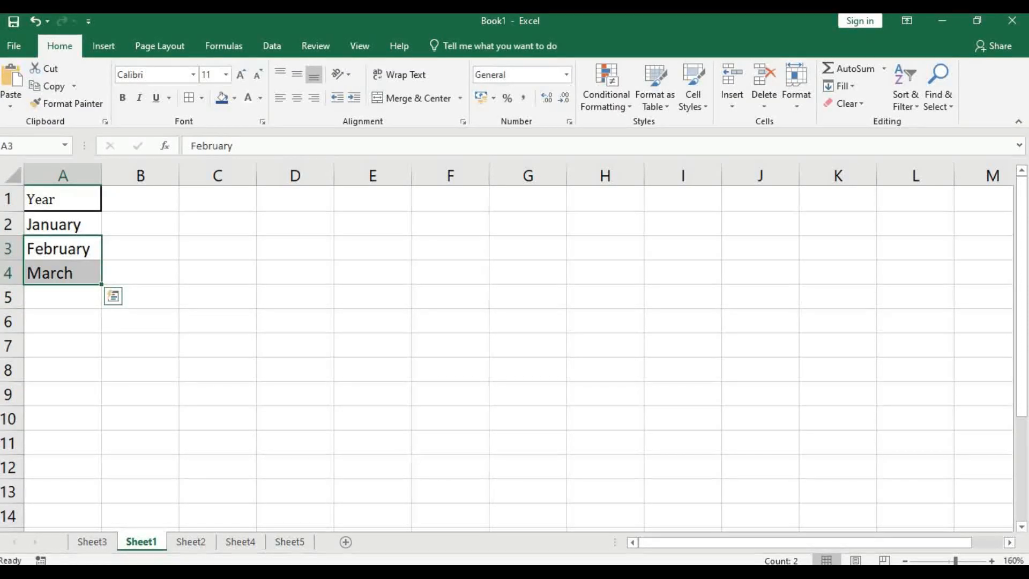
{"action": "key", "text": "Delete"}
Autofill the month series from January in A2 down to December in A13
{"action": "left_click", "coordinate": [58, 224]}
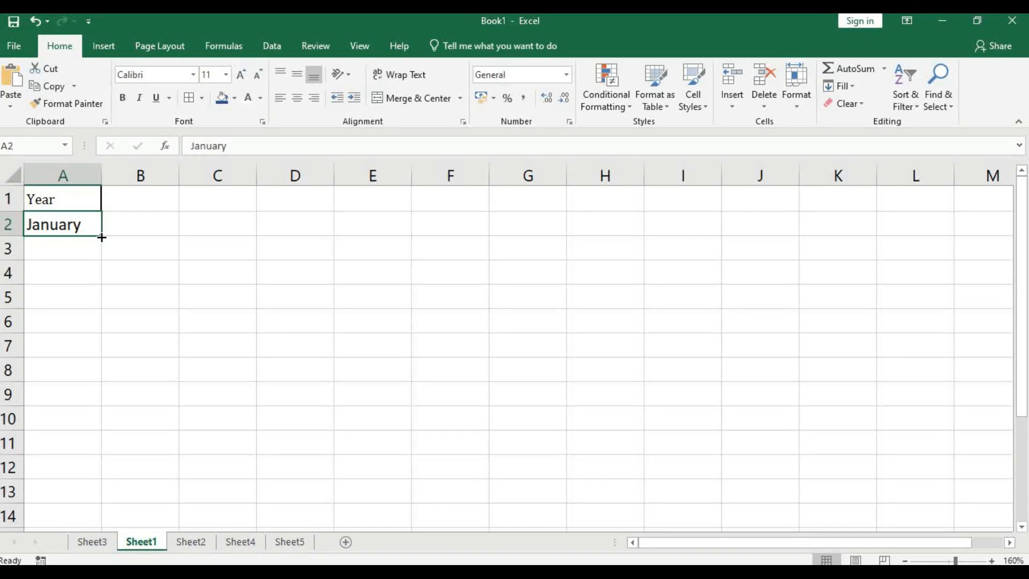
{"action": "left_click_drag", "start_coordinate": [102, 237], "coordinate": [73, 491]}
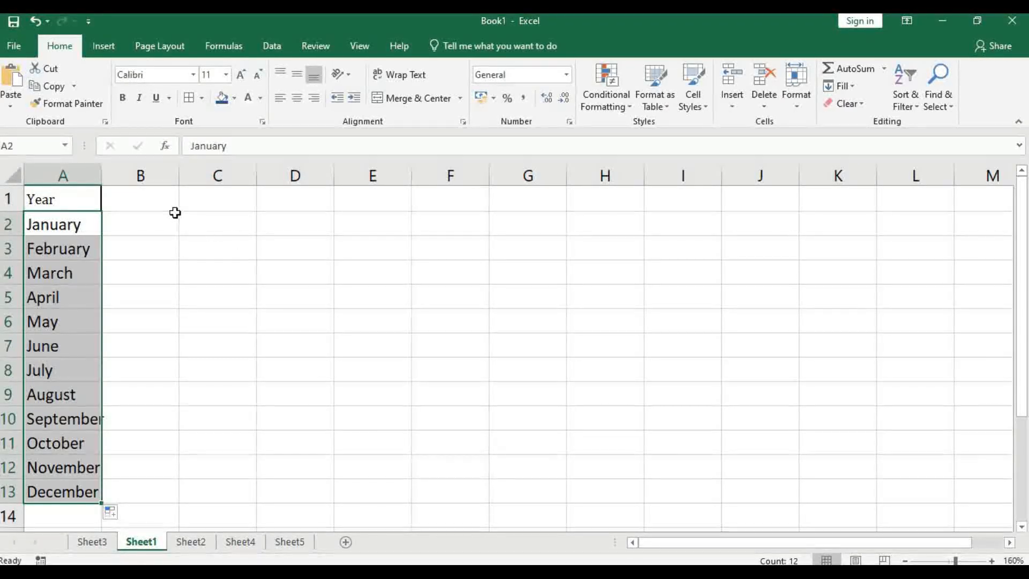
Enter Days in C1 and Sunday in C2, and autofill the weekdays down to Saturday in C8
{"action": "left_click", "coordinate": [202, 197]}
{"action": "key", "text": "End"}
{"action": "type", "text": "Days"}
{"action": "key", "text": "Return"}
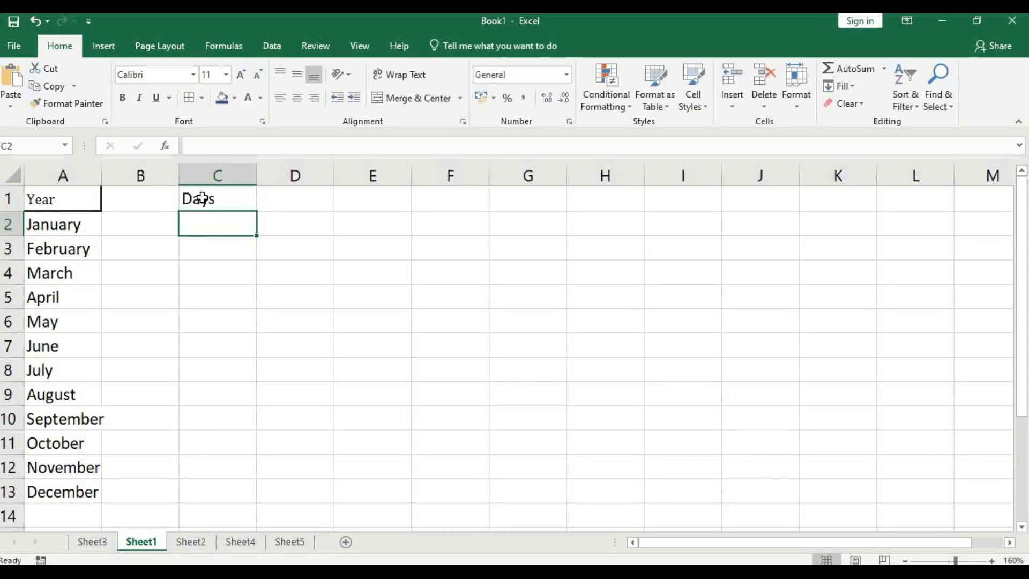
{"action": "type", "text": "Sunday"}
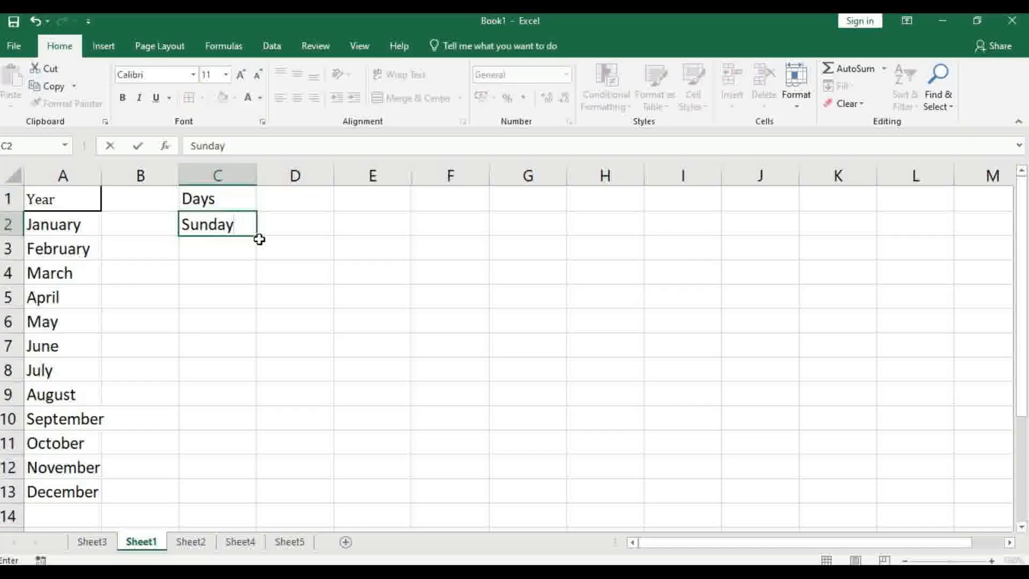
{"action": "left_click_drag", "start_coordinate": [259, 238], "coordinate": [244, 374]}
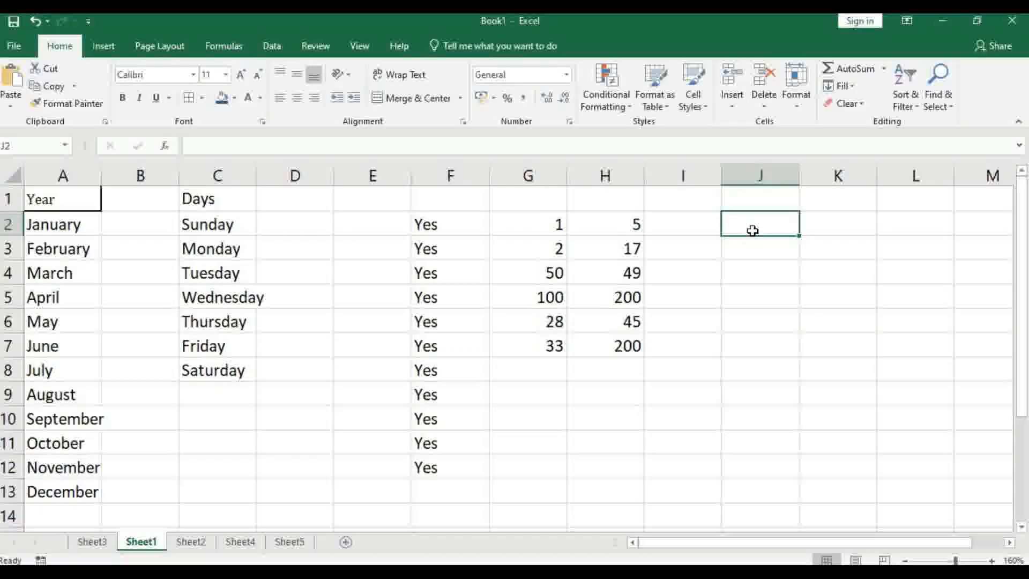
Enter a SUM formula in J2 that adds the range G2:H2
{"action": "type", "text": "=su"}
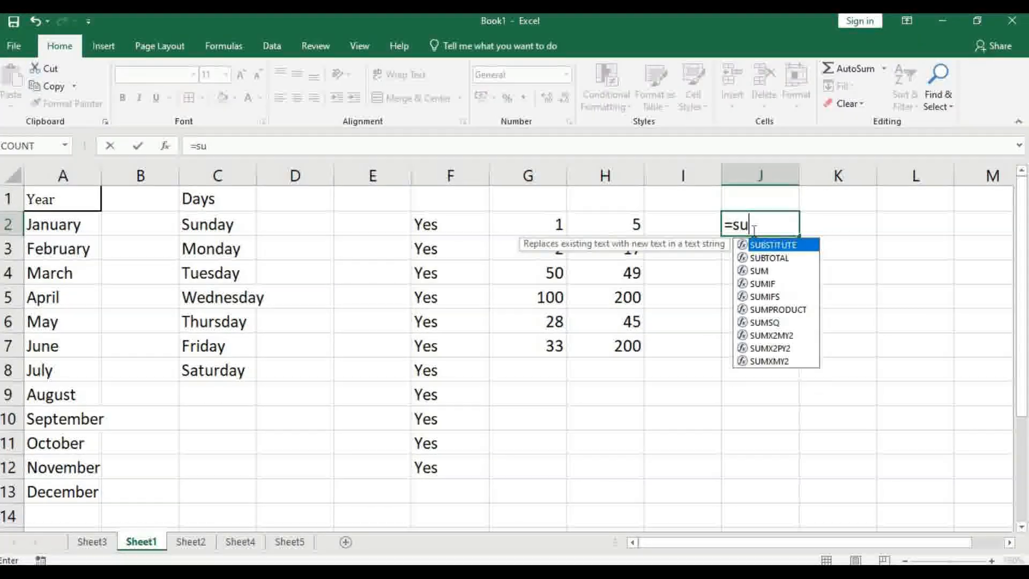
{"action": "type", "text": "m"}
{"action": "key", "text": "Tab"}
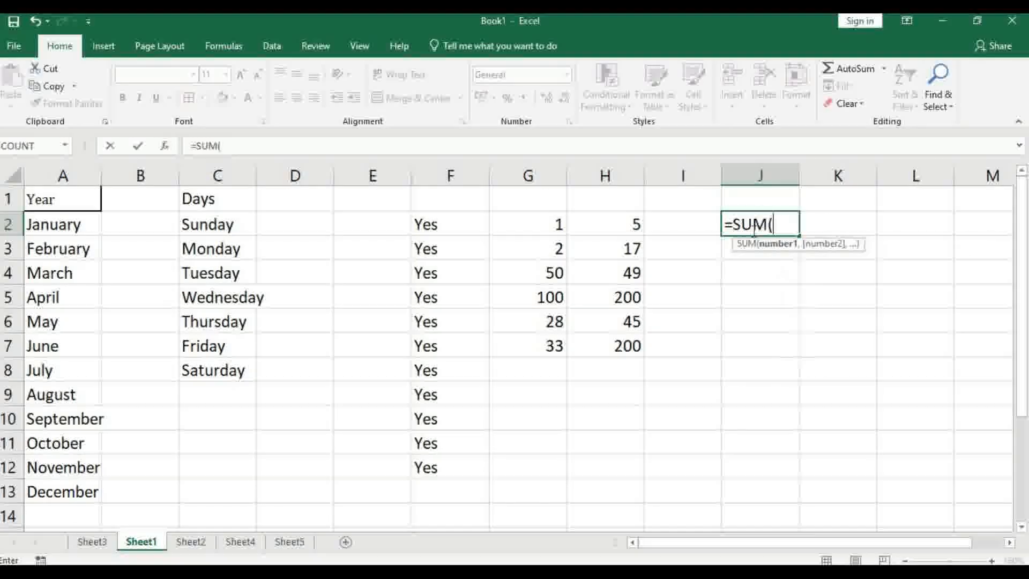
{"action": "left_click_drag", "start_coordinate": [556, 224], "coordinate": [612, 227]}
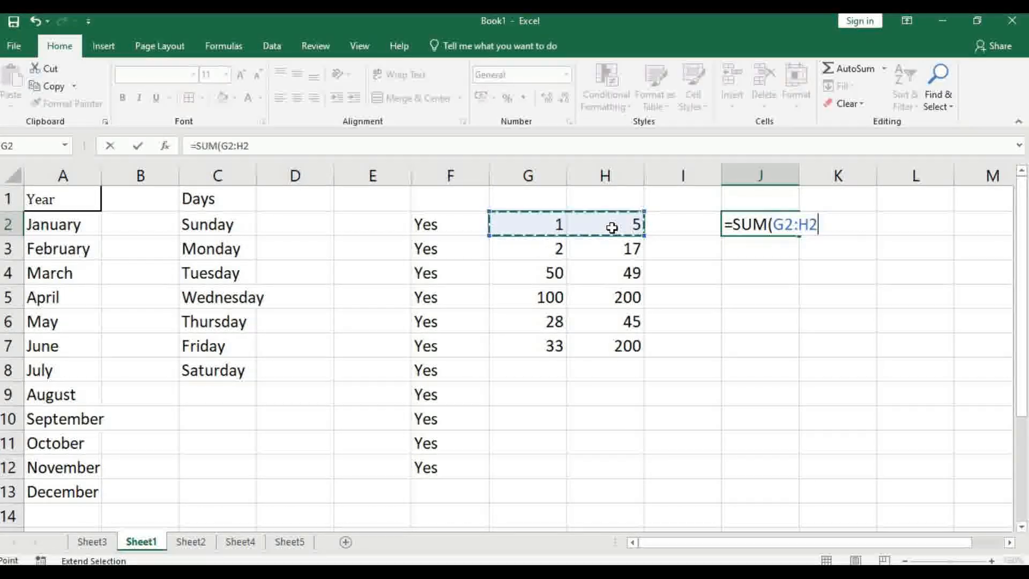
{"action": "key", "text": "Return"}
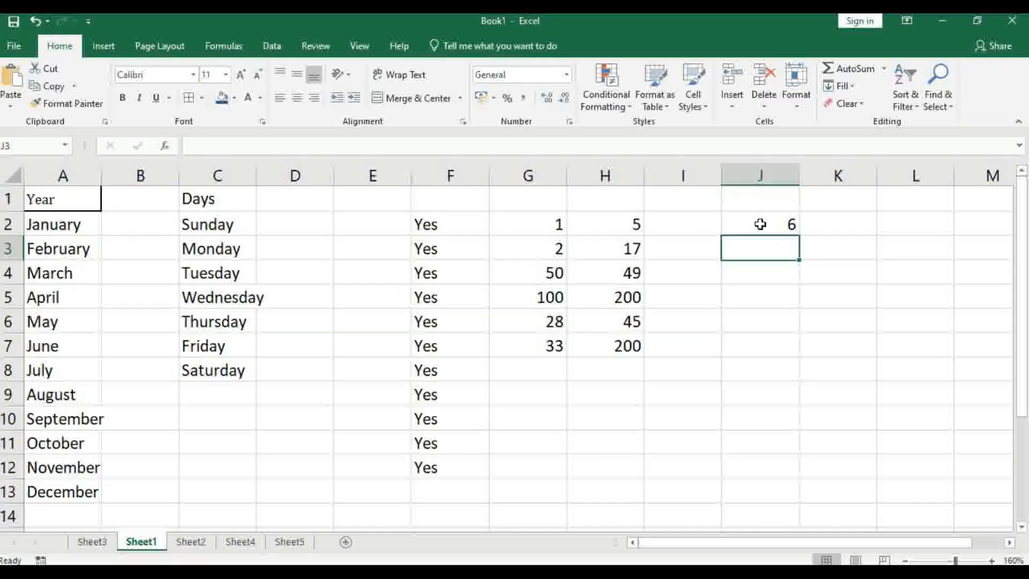
Autofill the SUM formula from J2 down to J8
{"action": "left_click", "coordinate": [762, 226]}
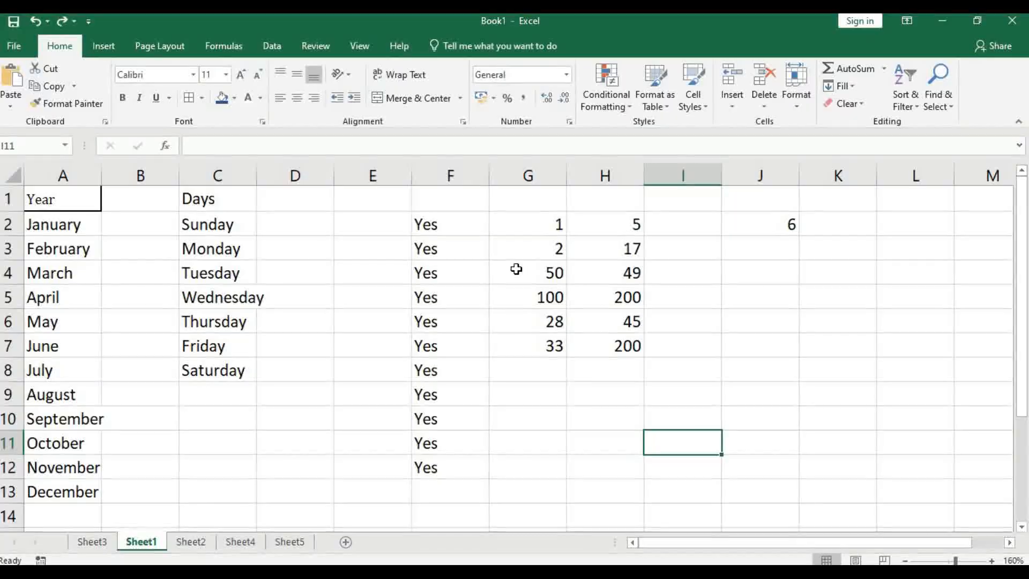
{"action": "left_click", "coordinate": [496, 176]}
{"action": "left_click", "coordinate": [641, 176]}
{"action": "left_click", "coordinate": [760, 176]}
{"action": "left_click", "coordinate": [761, 224]}
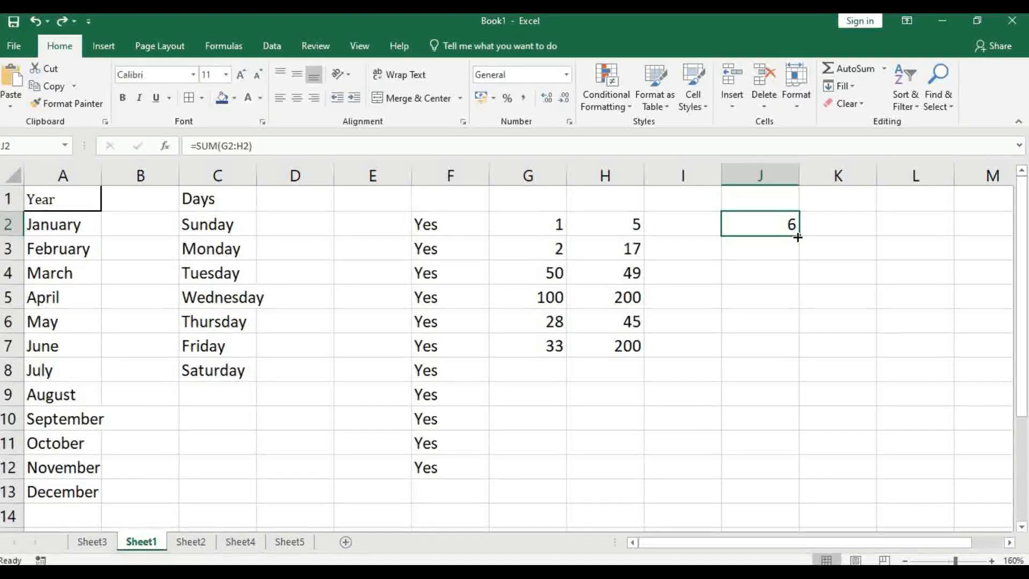
{"action": "left_click_drag", "start_coordinate": [799, 238], "coordinate": [778, 379]}
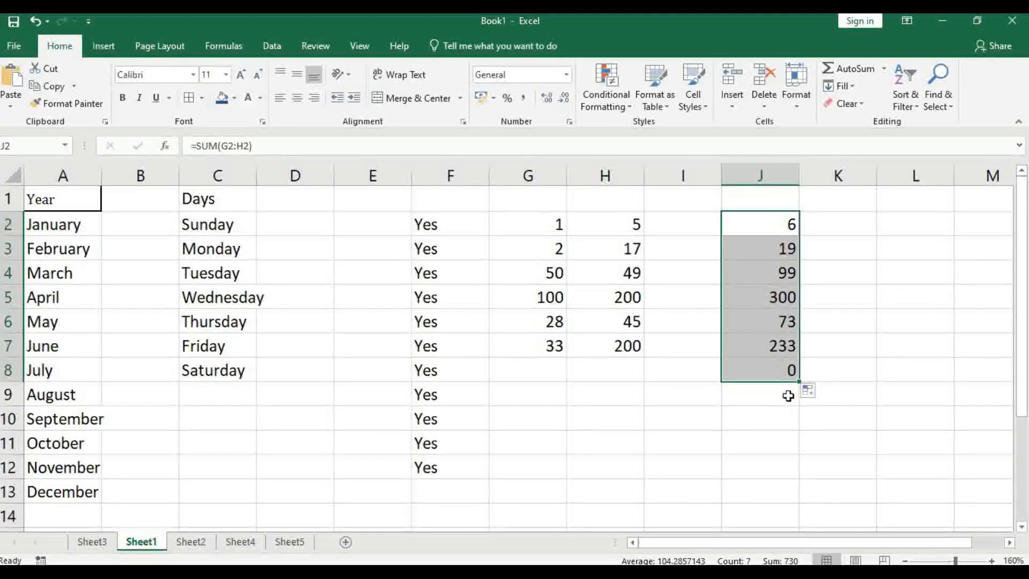
Enter 3 in G8 and 12 in H8
{"action": "left_click", "coordinate": [552, 370]}
{"action": "type", "text": "3"}
{"action": "key", "text": "Tab"}
{"action": "type", "text": "12"}
{"action": "key", "text": "Return"}
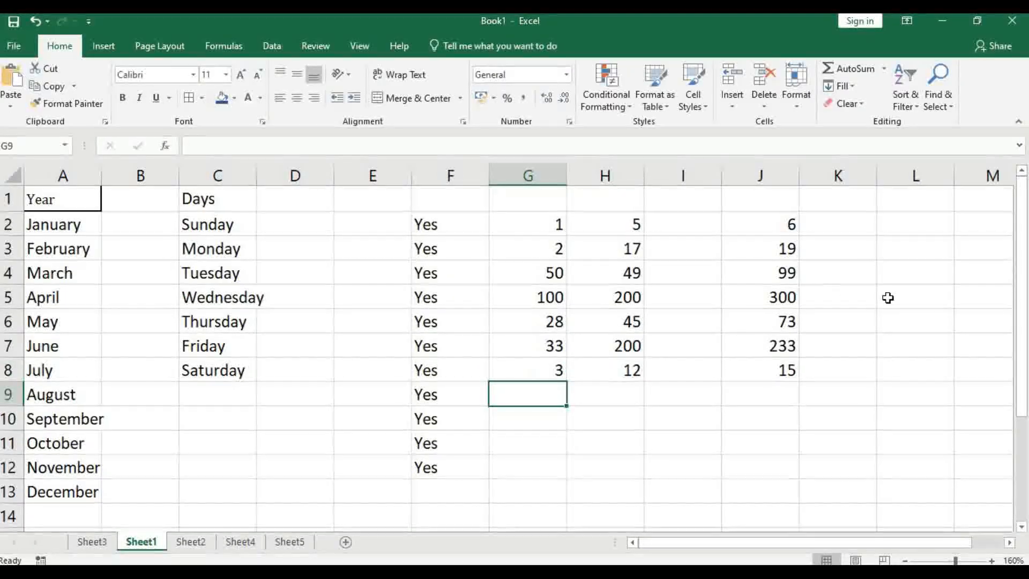